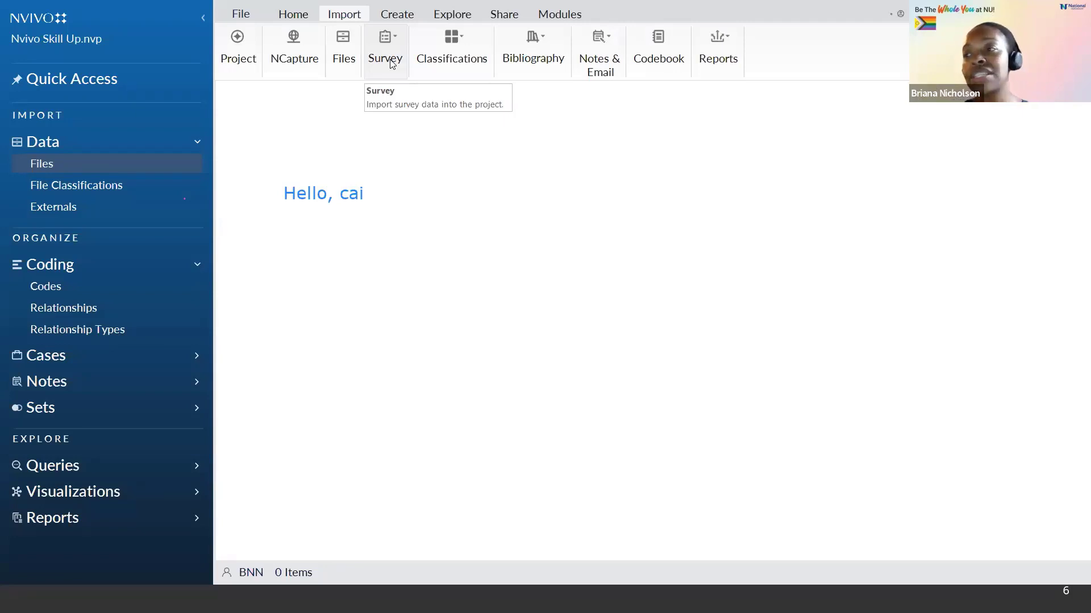
# Step: Import the Transcript Sample document from the Nvivo Skill Up_06.01.2023 folder into the project's files
pyautogui.click(344, 62)
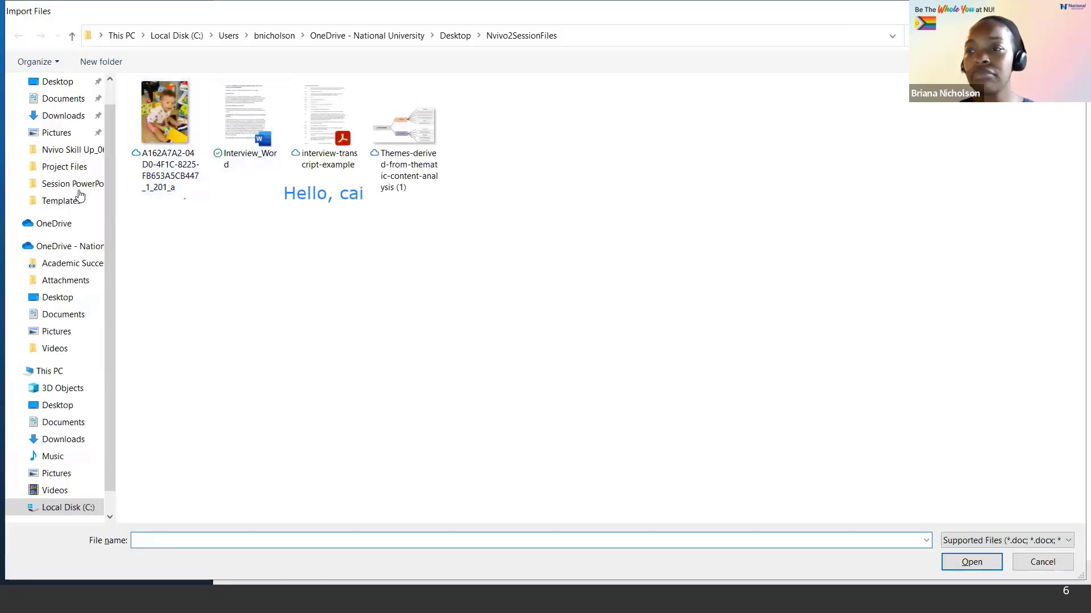
pyautogui.click(73, 152)
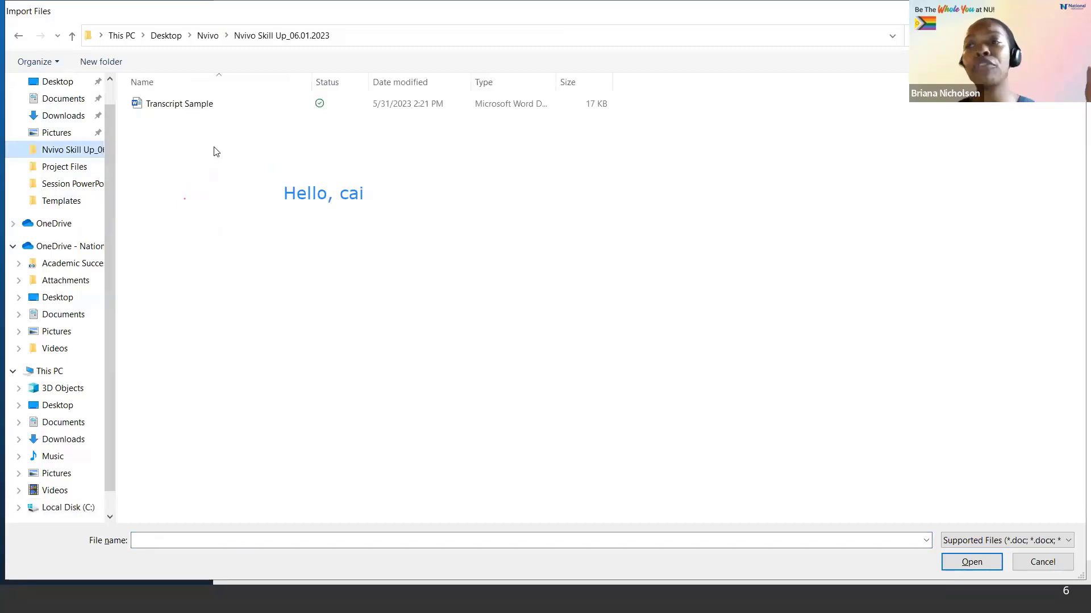
pyautogui.doubleClick(202, 107)
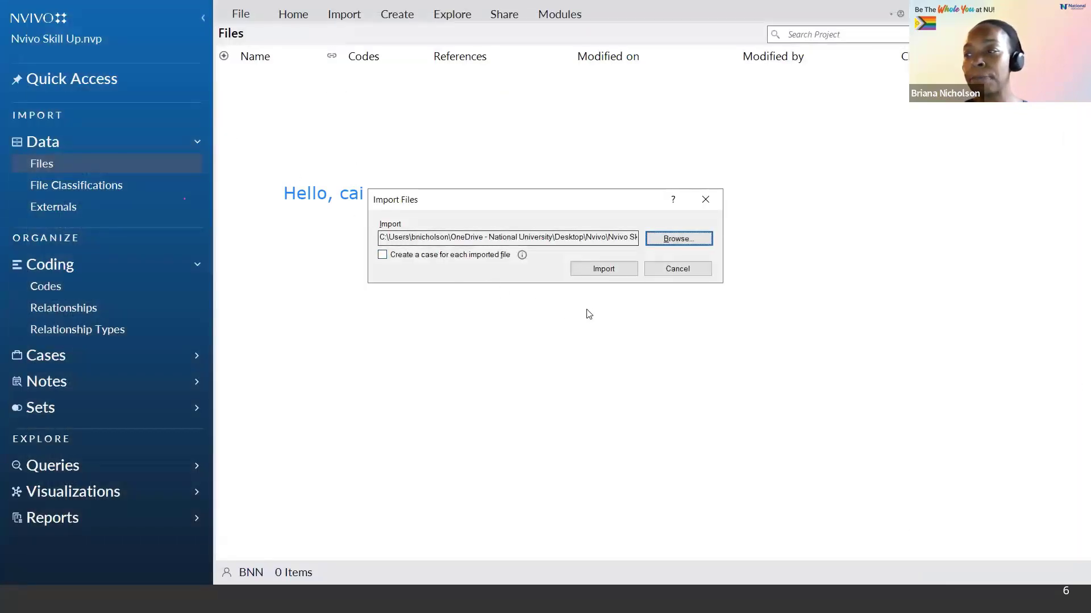
pyautogui.click(602, 270)
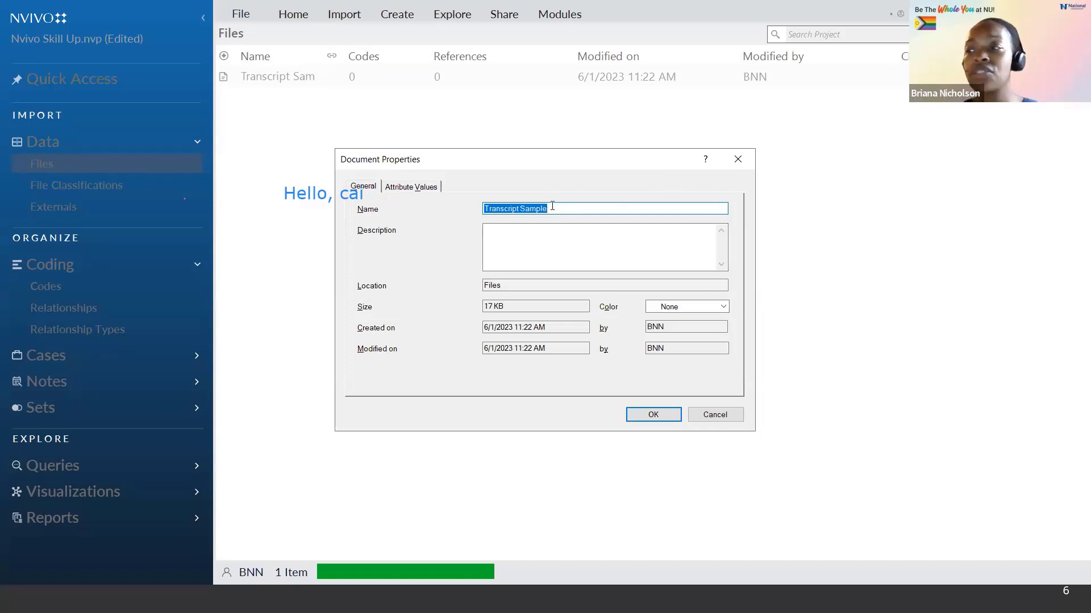
# Step: Rename the imported document as Participant1_Interview in its properties
pyautogui.write('P')
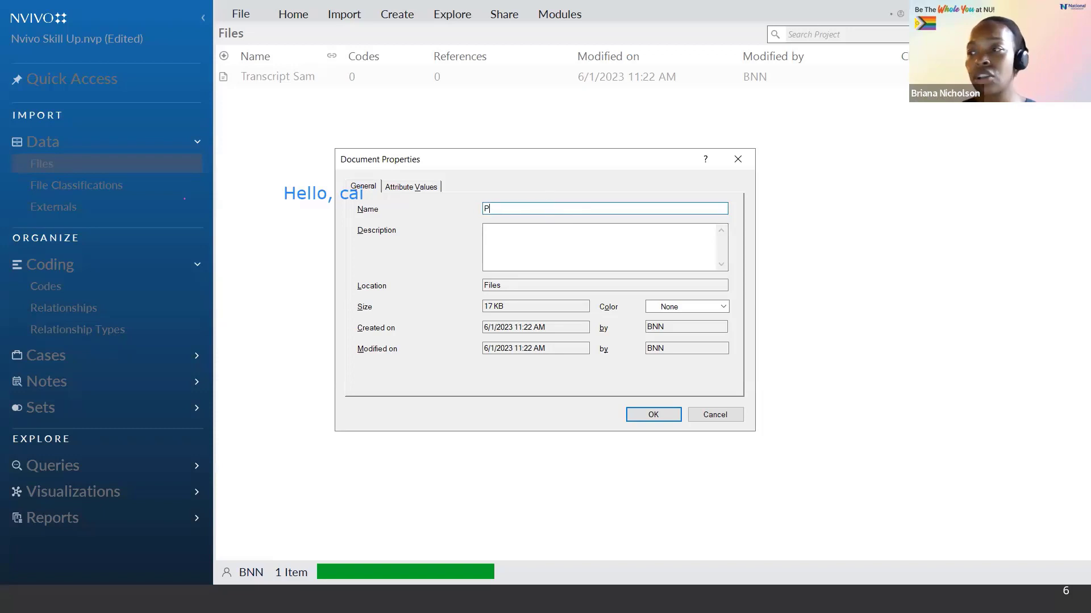
pyautogui.write('articipant')
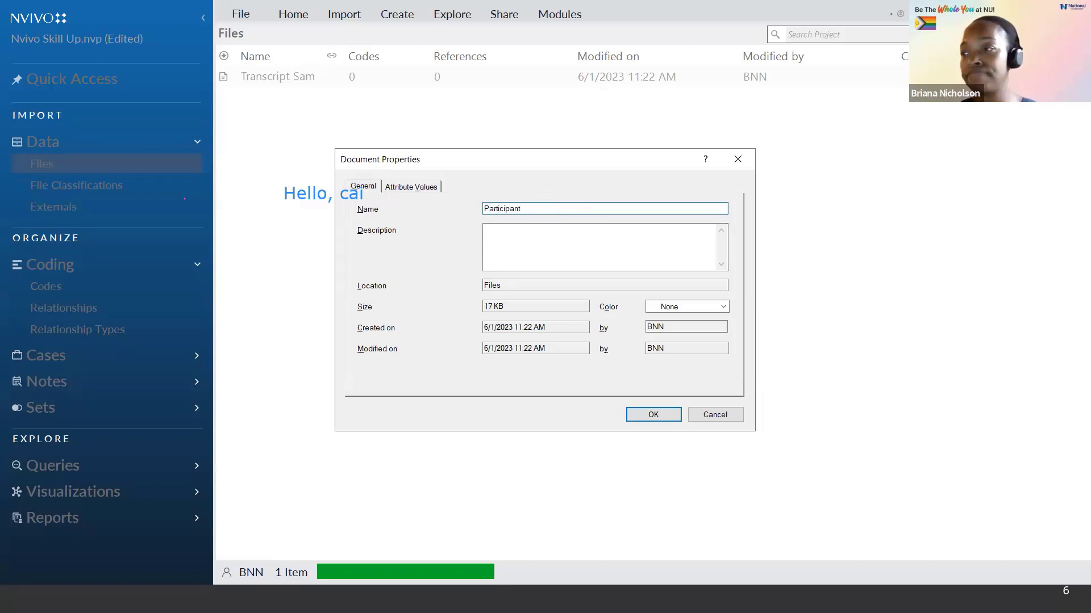
pyautogui.write('1_')
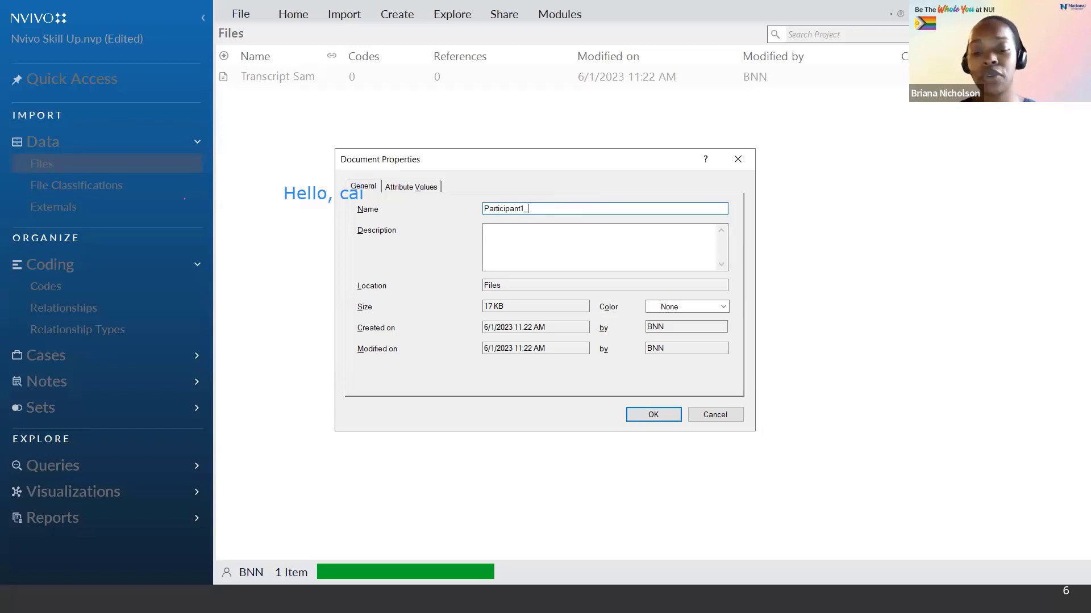
pyautogui.write('Interview')
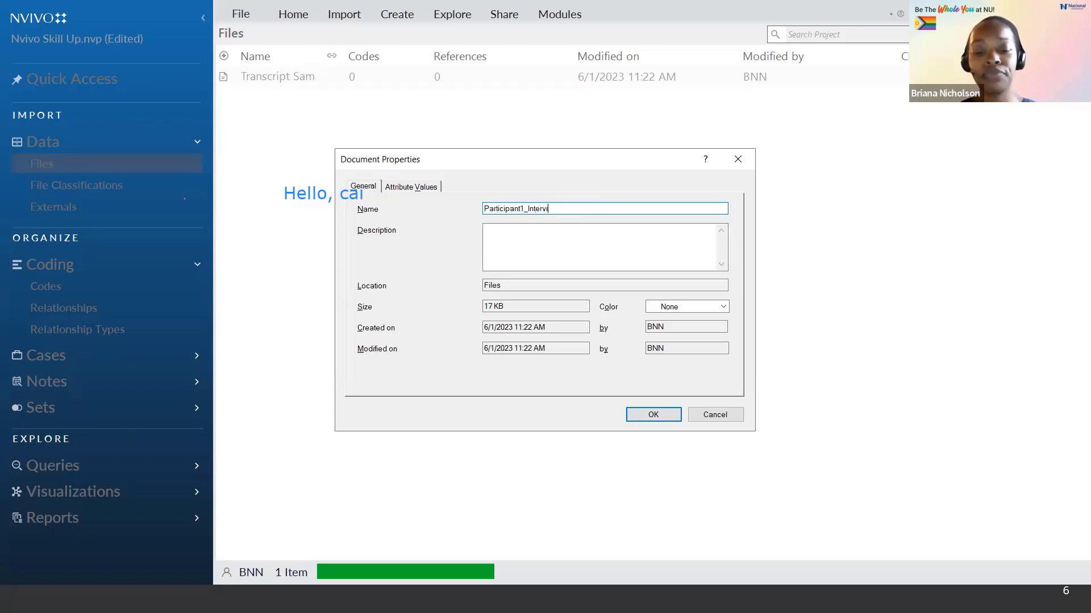
pyautogui.click(648, 416)
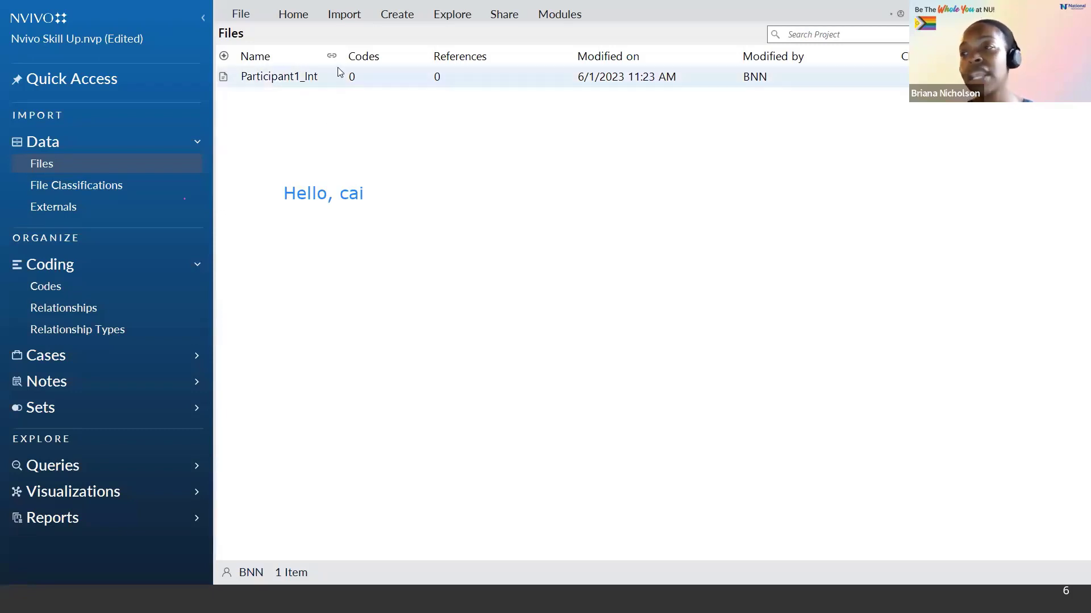
# Step: Start an Excel survey import using the NvivoSampleParticipants workbook
pyautogui.click(351, 20)
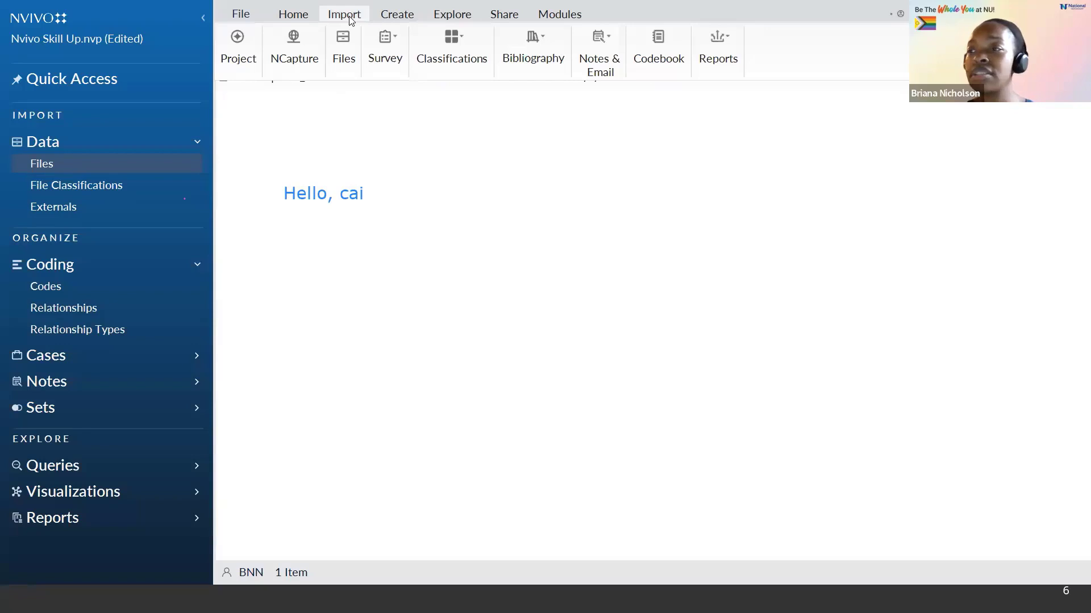
pyautogui.click(381, 46)
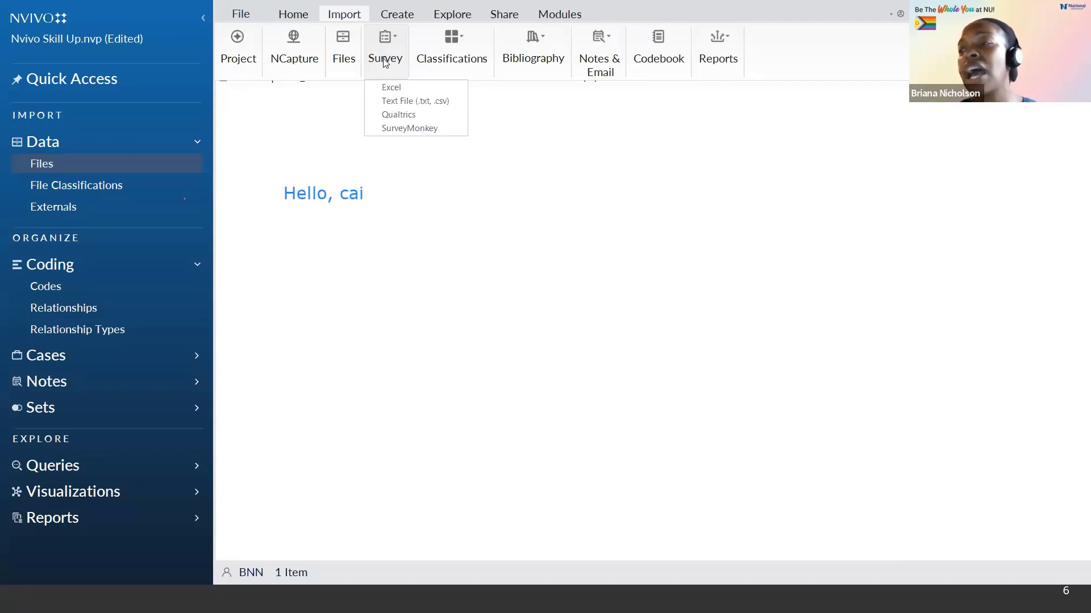
pyautogui.click(389, 89)
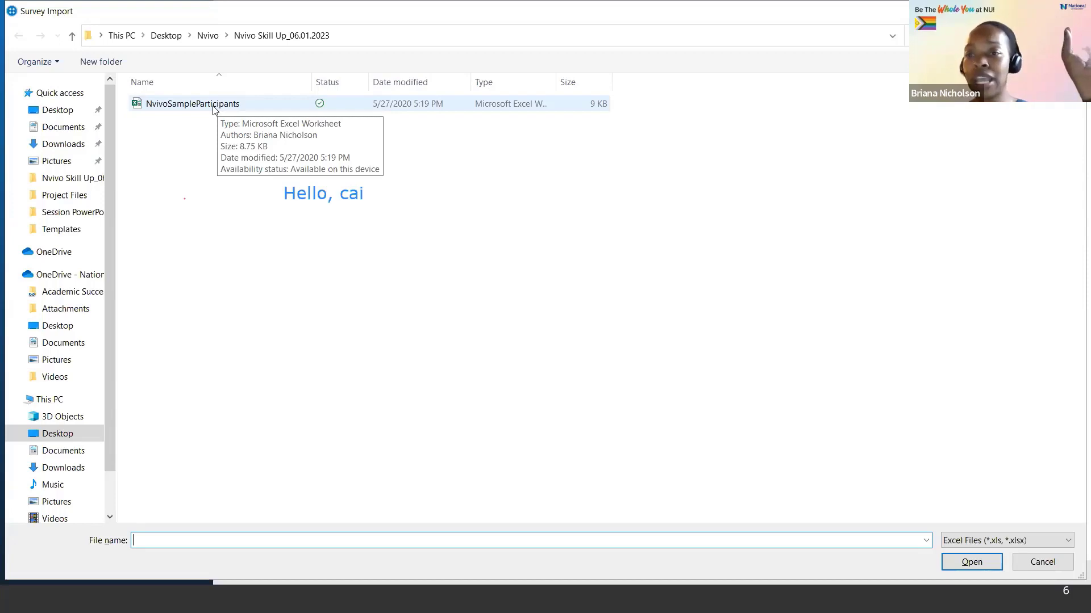
pyautogui.click(221, 108)
pyautogui.doubleClick(221, 108)
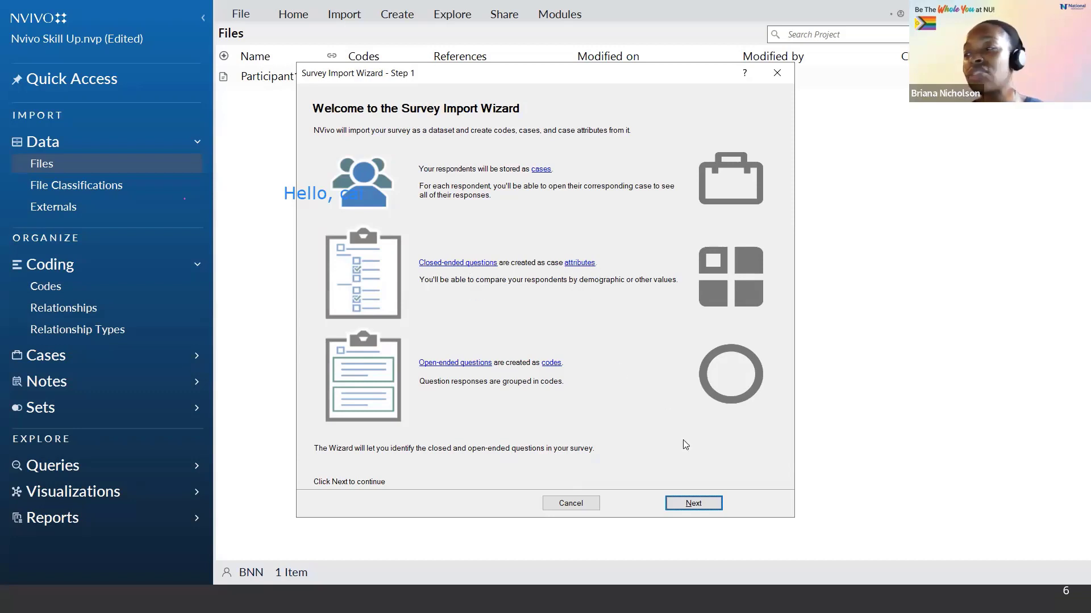
# Step: Advance the Survey Import Wizard past the data format and respondent settings, keeping one header row and Q1 Name as ID
pyautogui.click(714, 507)
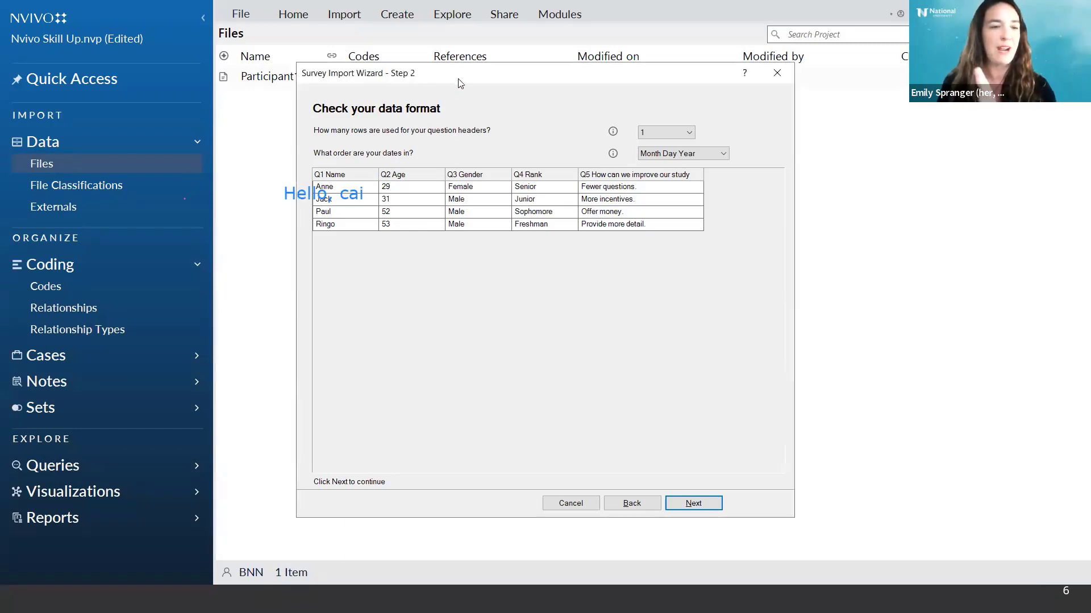
pyautogui.moveTo(460, 84); pyautogui.dragTo(624, 85)
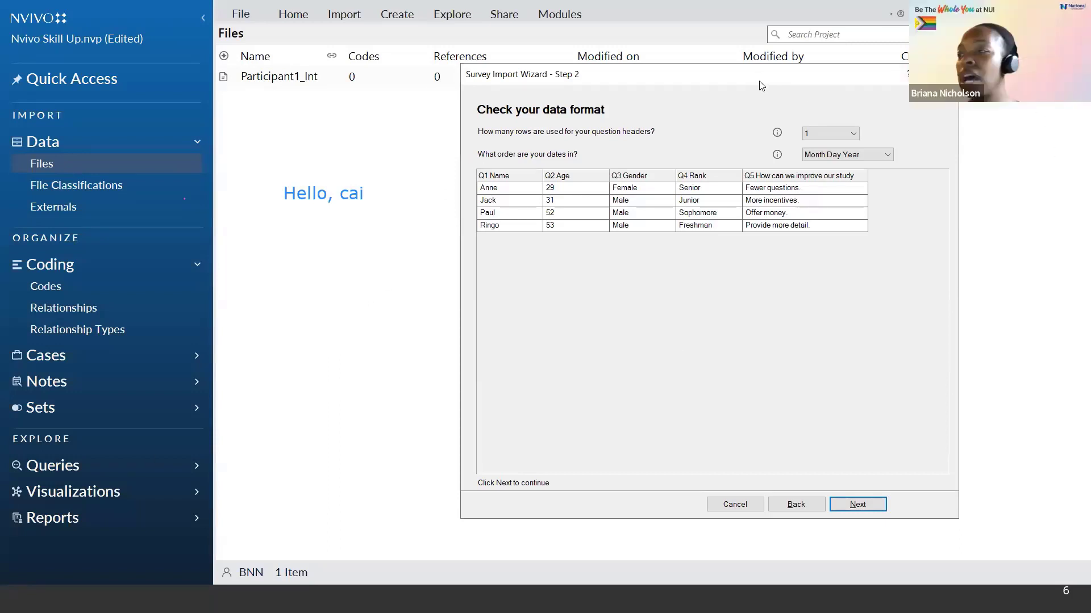
pyautogui.moveTo(761, 85); pyautogui.dragTo(777, 95)
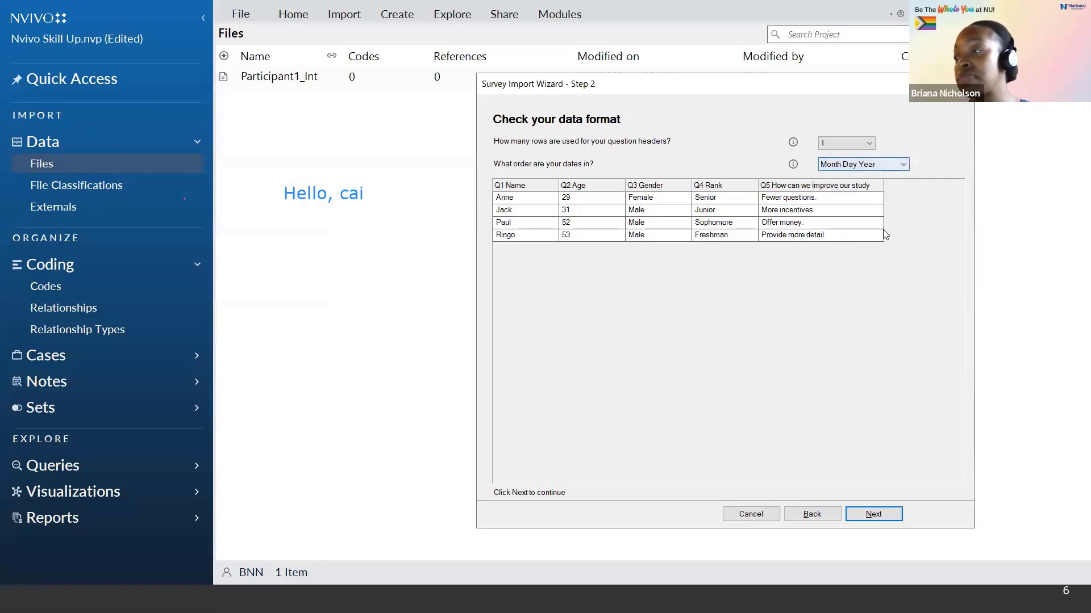
pyautogui.click(881, 515)
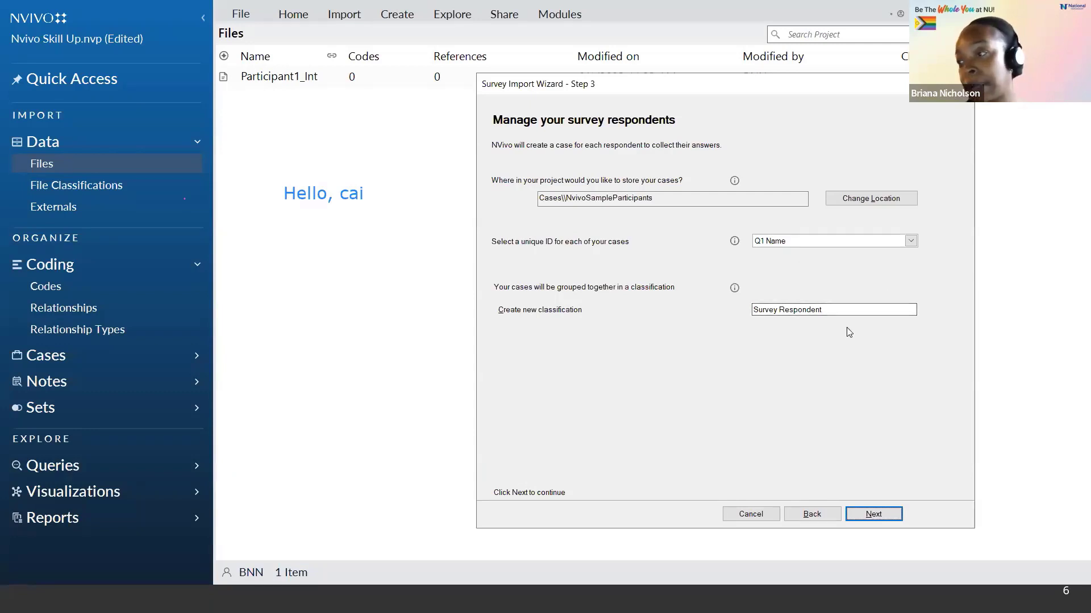
pyautogui.click(886, 518)
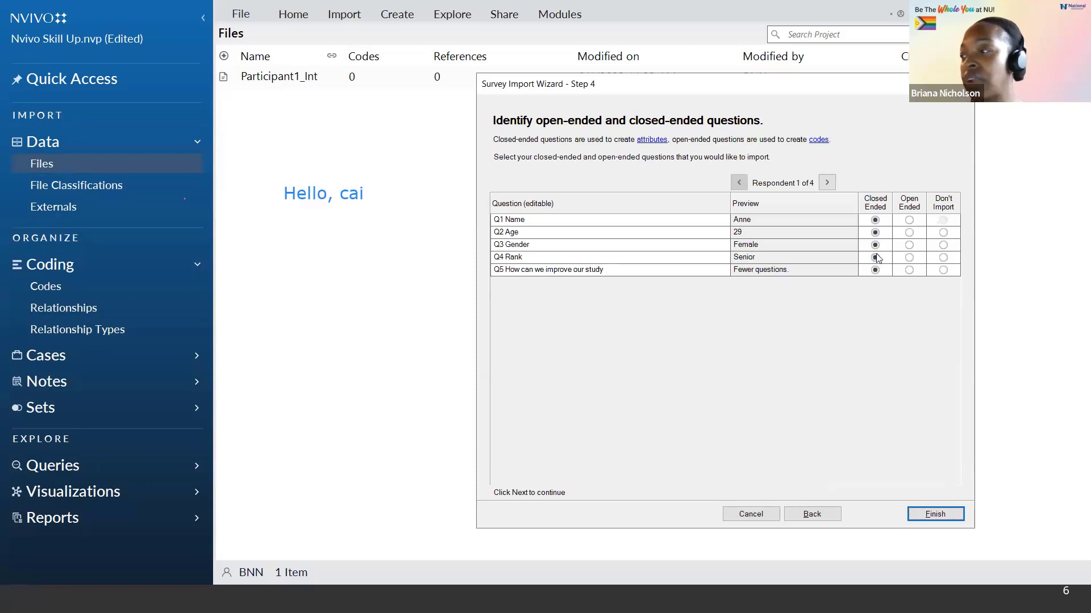
# Step: Exclude Q2 Age and Q3 Gender from import, set Q5 as open-ended, and finish the survey import
pyautogui.click(943, 234)
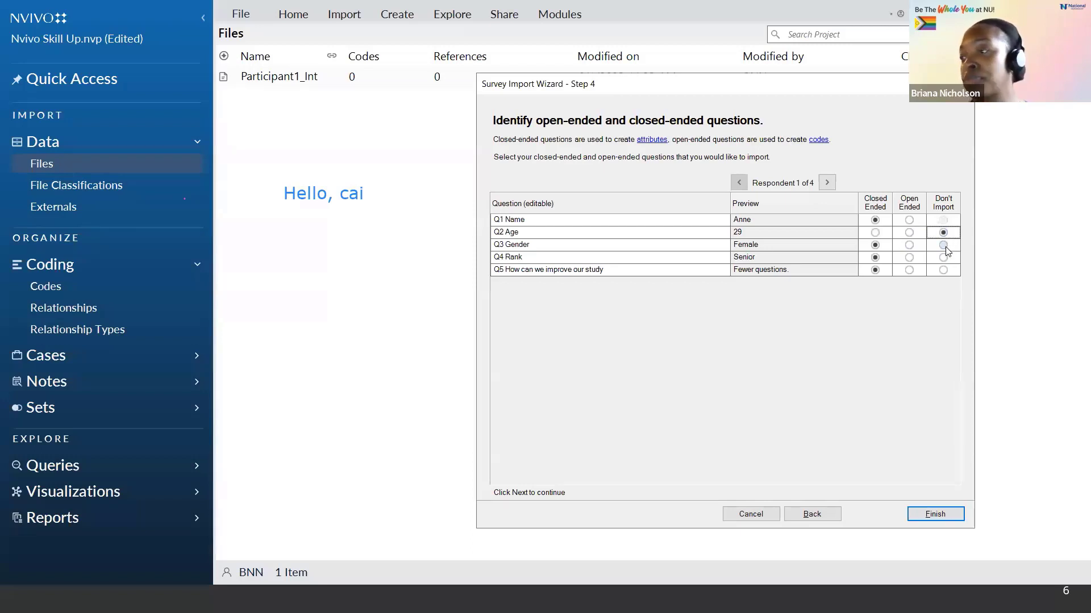
pyautogui.click(944, 246)
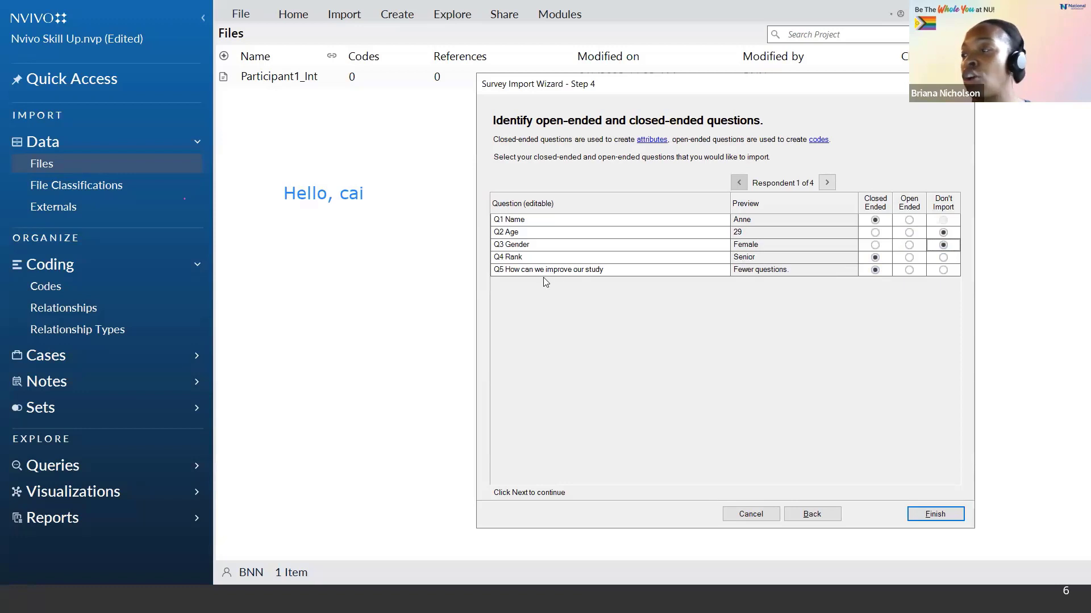
pyautogui.click(909, 270)
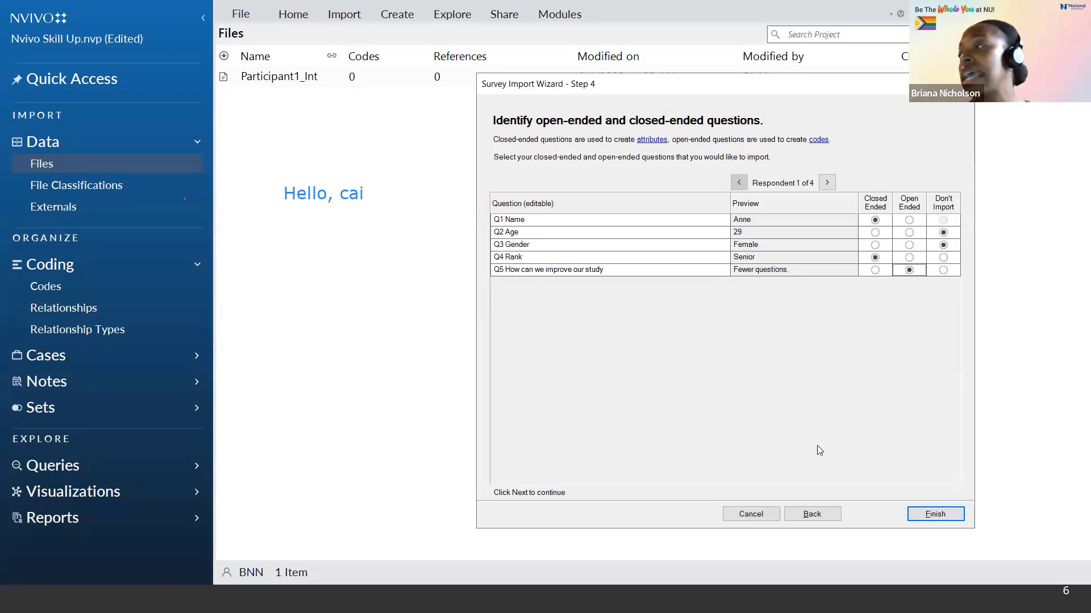
pyautogui.click(935, 515)
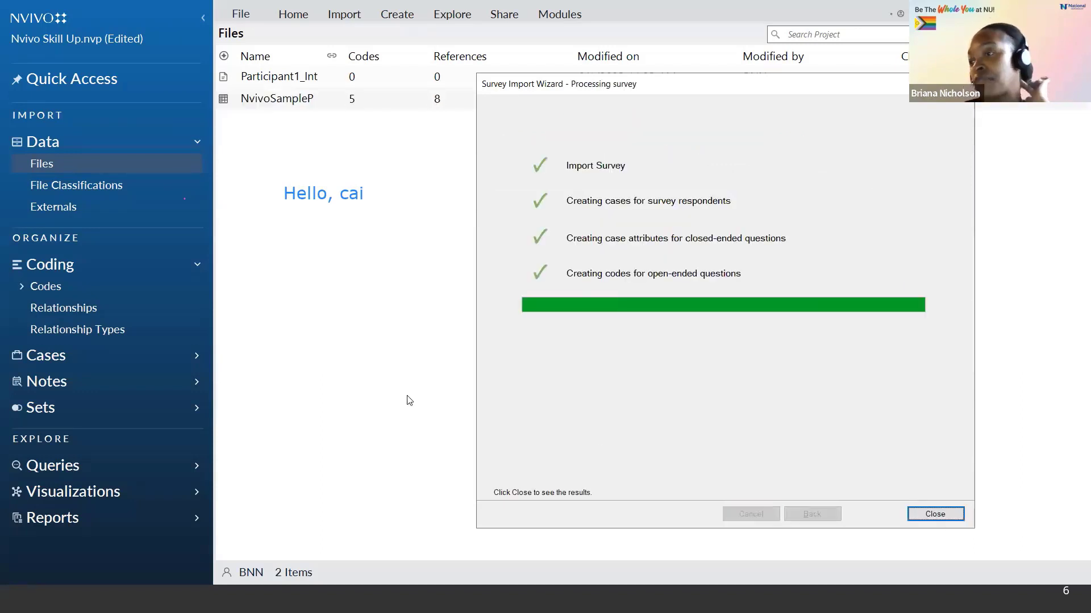
pyautogui.click(935, 515)
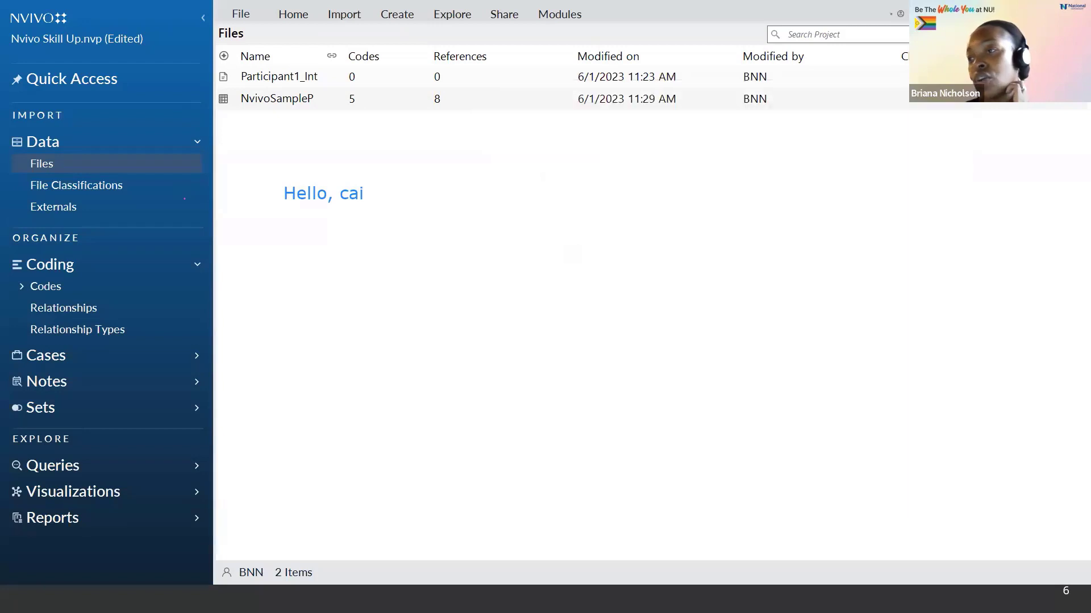
# Step: Open the NvivoSampleParticipants dataset and examine the respondents' names, ranks and answers
pyautogui.doubleClick(280, 103)
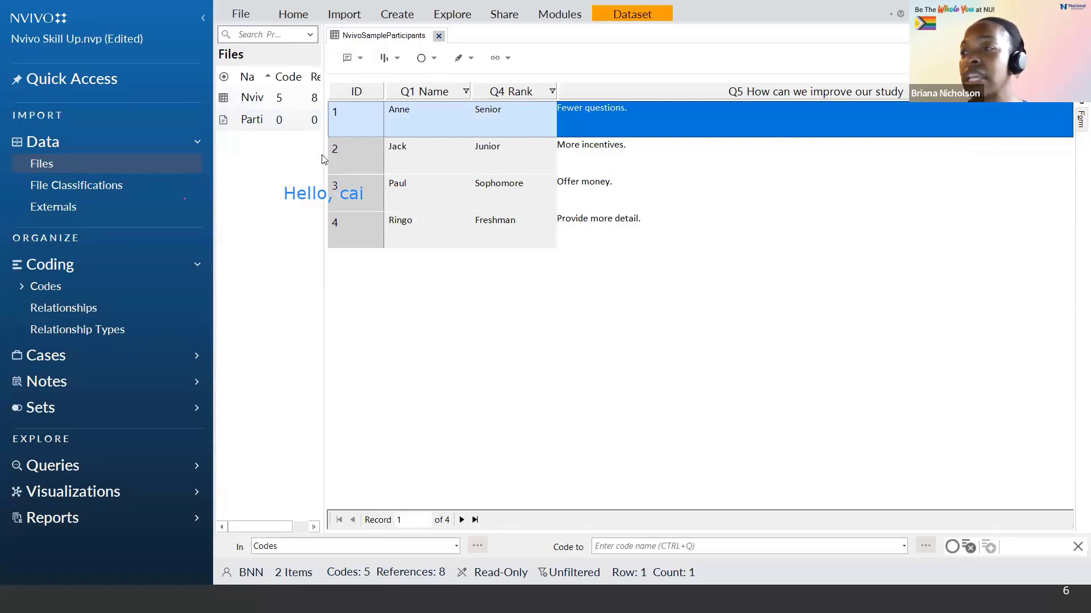
pyautogui.moveTo(341, 153); pyautogui.dragTo(373, 153)
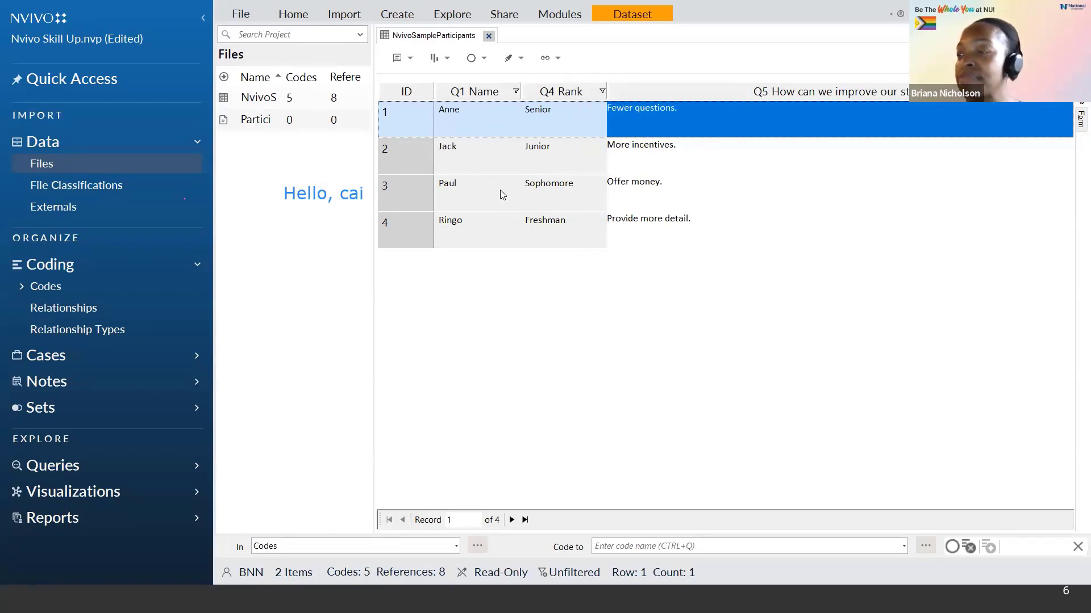
pyautogui.click(537, 151)
pyautogui.click(481, 200)
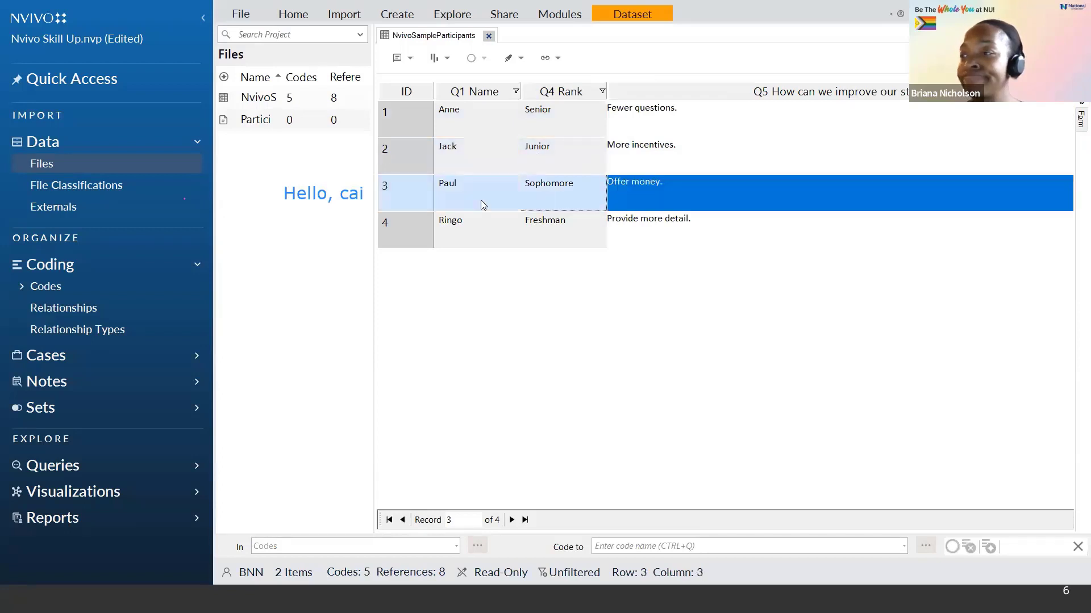
pyautogui.click(468, 225)
pyautogui.click(490, 180)
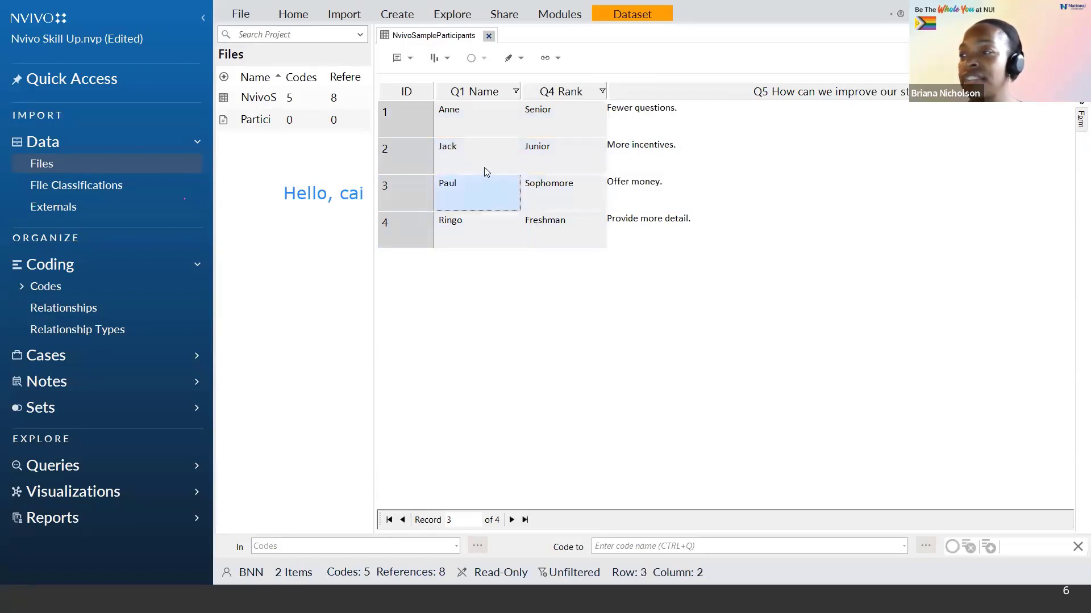
pyautogui.click(484, 165)
pyautogui.click(484, 128)
pyautogui.click(538, 124)
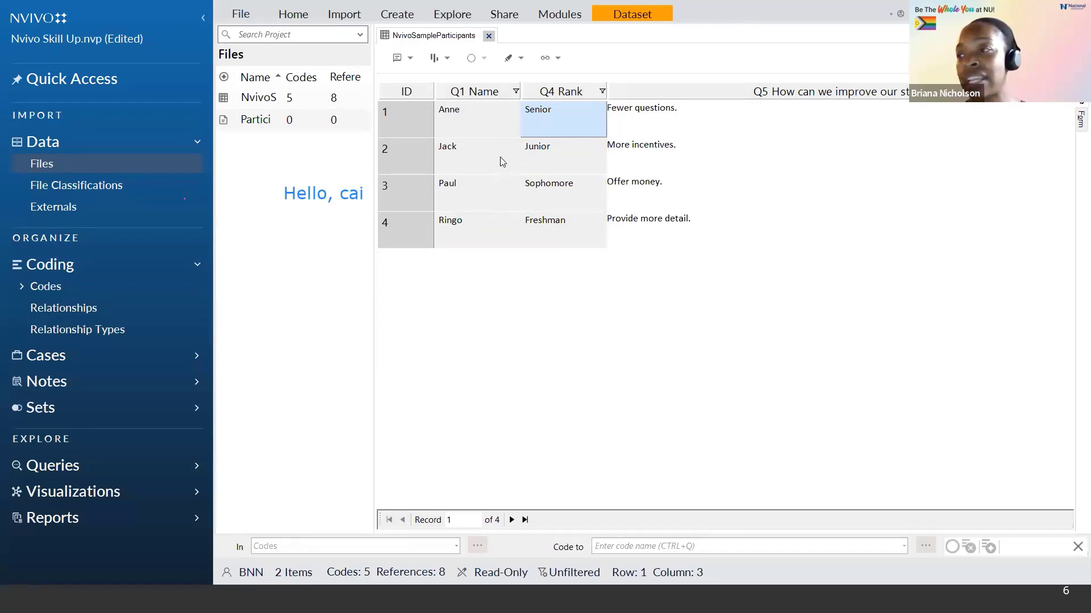
pyautogui.click(679, 122)
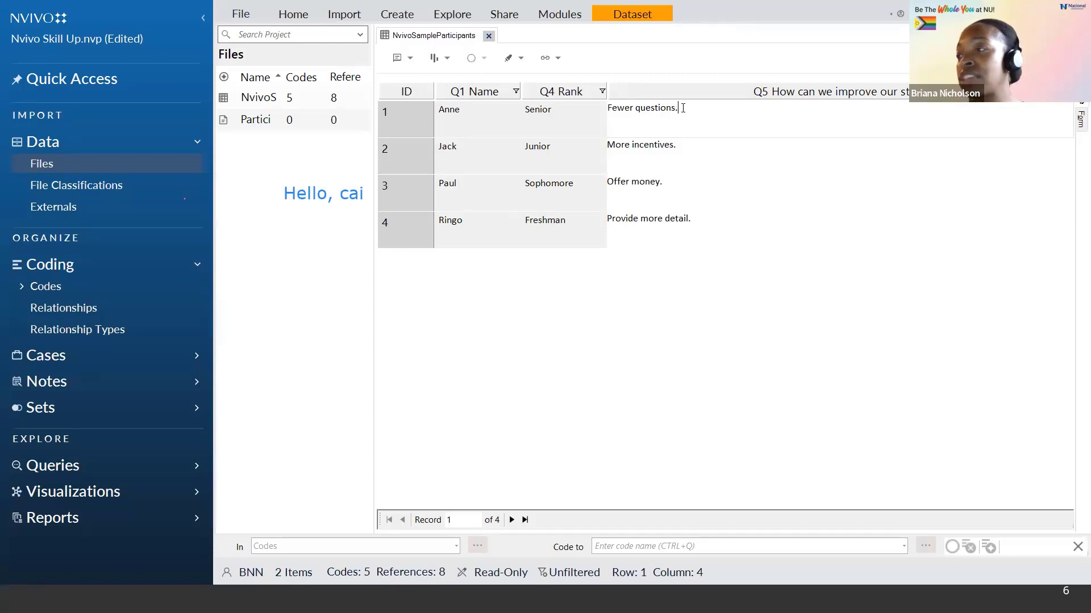
# Step: Code Anne's Q5 answer "Fewer questions." to a new top-level code named Less work
pyautogui.moveTo(683, 108); pyautogui.dragTo(625, 109)
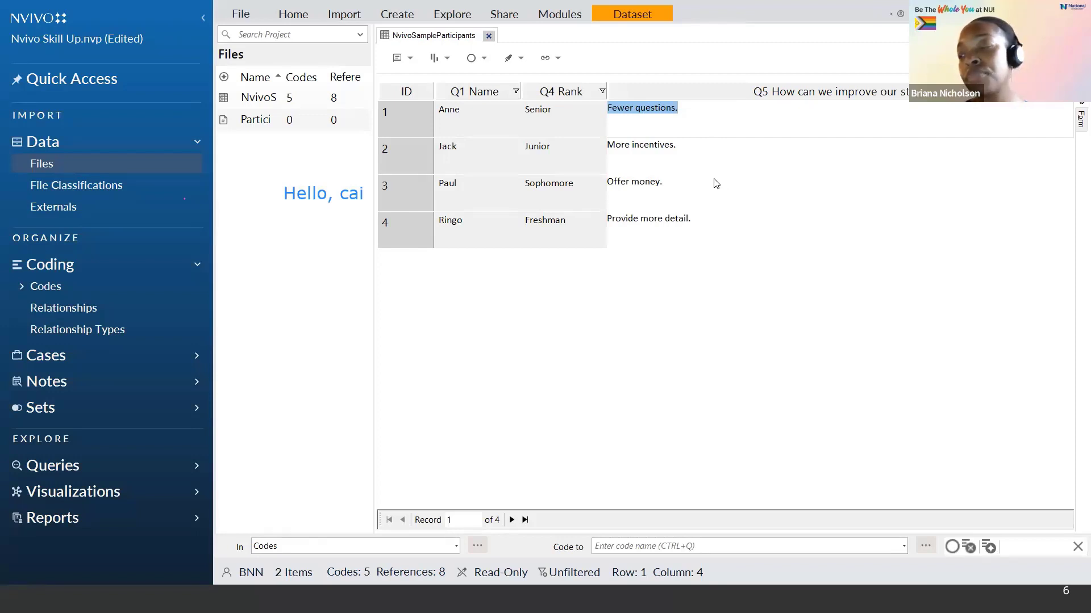
pyautogui.rightClick(655, 112)
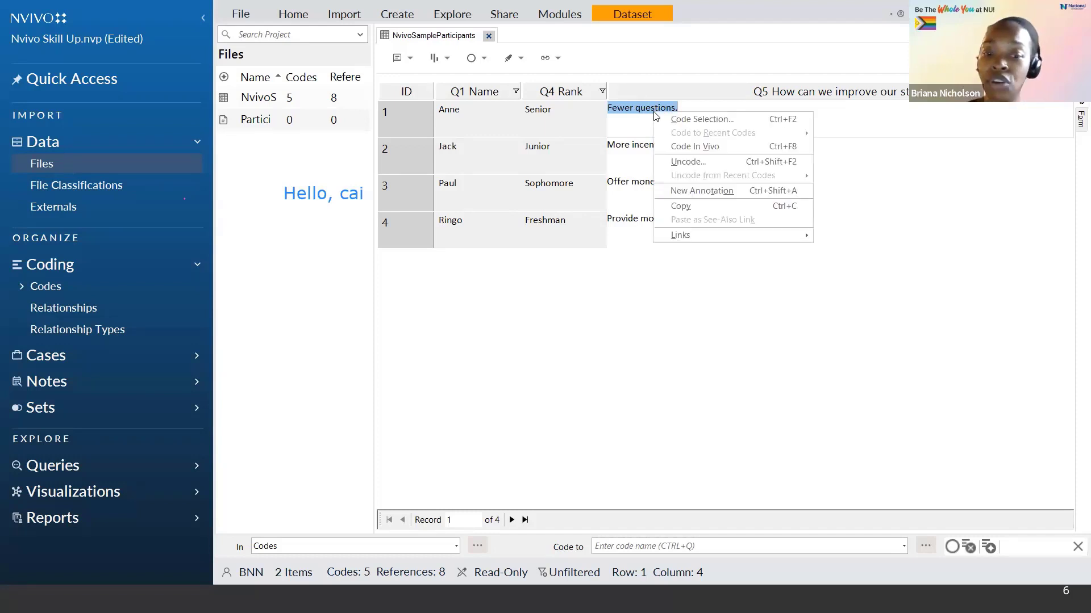
pyautogui.click(698, 120)
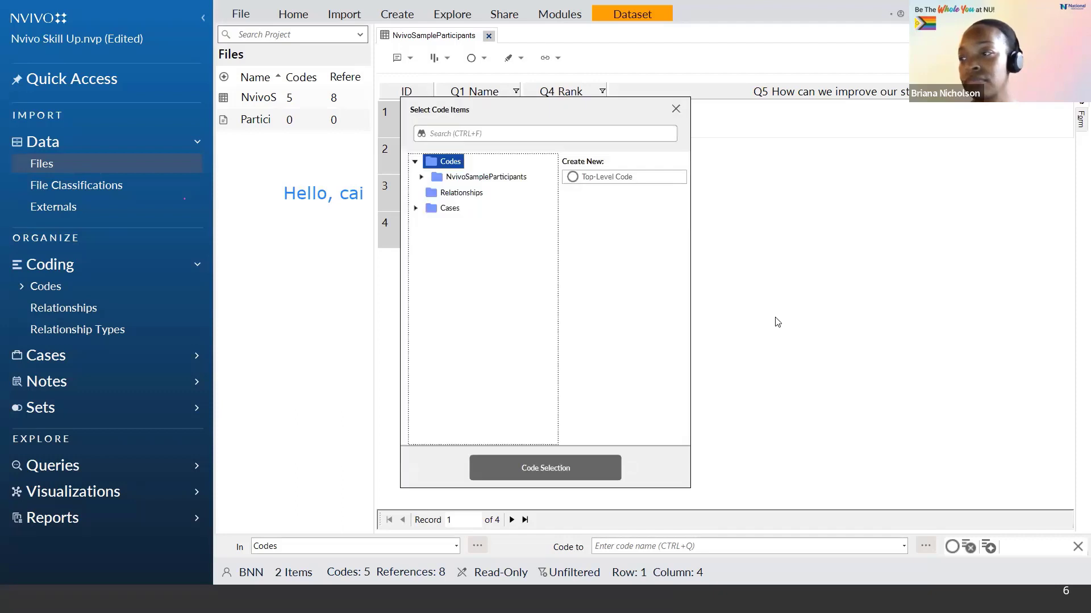
pyautogui.click(633, 179)
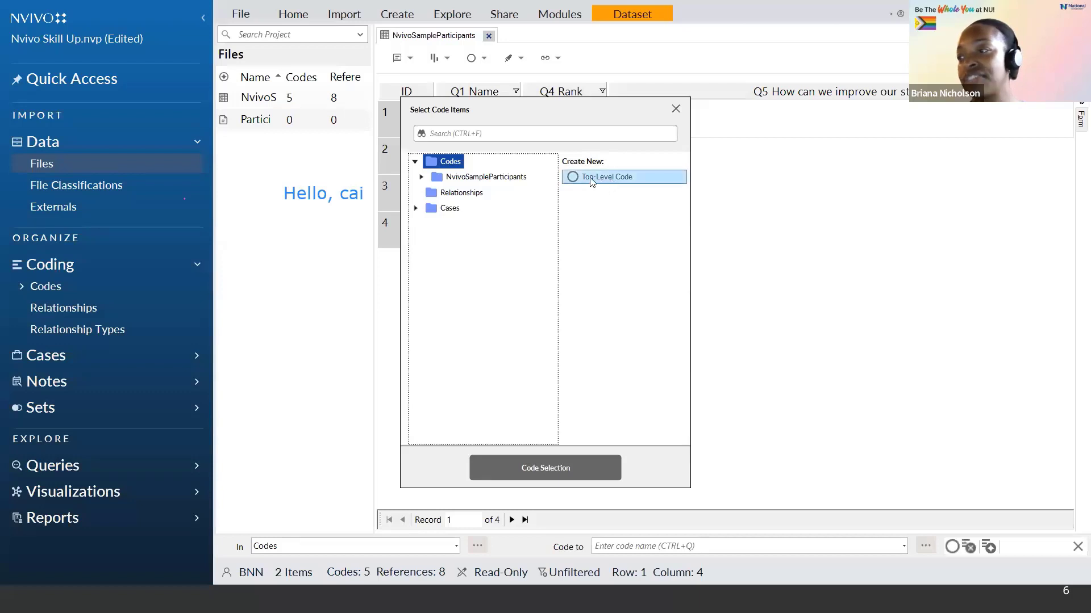
pyautogui.click(620, 180)
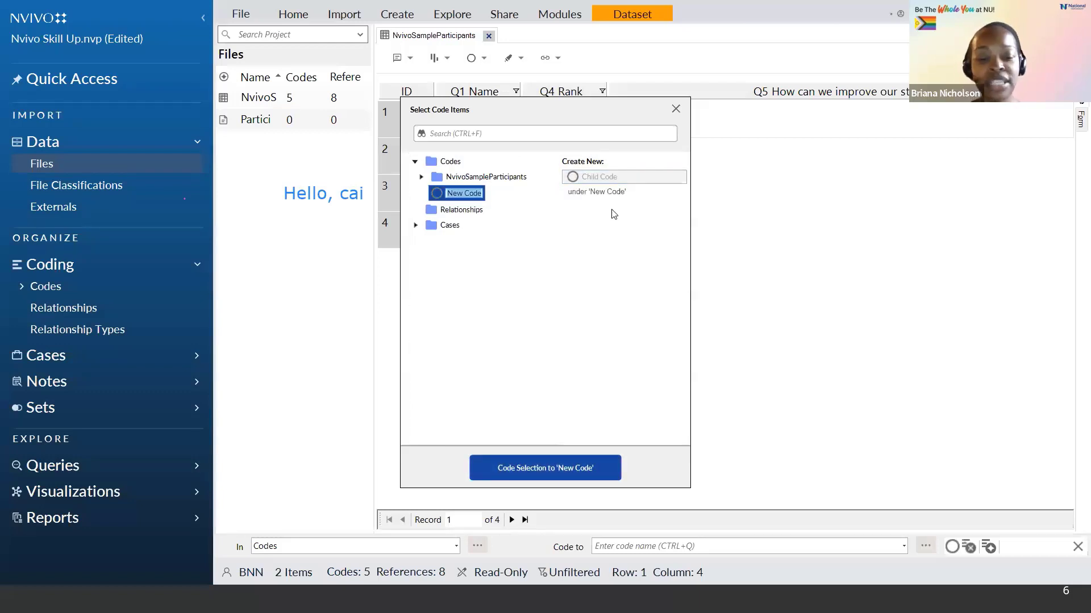
pyautogui.write('Less work')
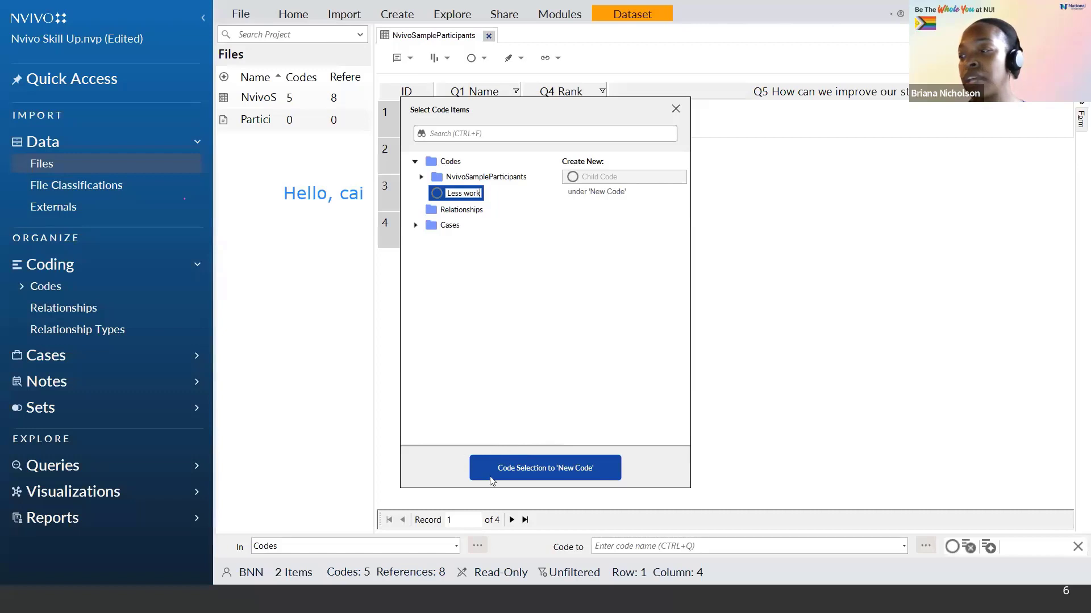
pyautogui.click(560, 471)
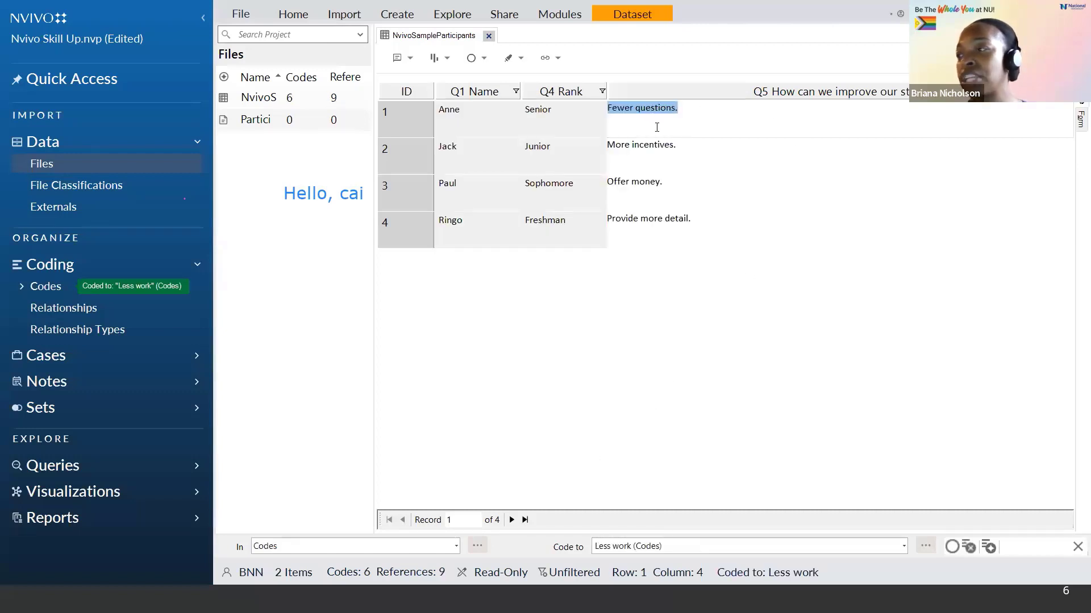
# Step: Code Jack's Q5 answer "More incentives." to a new top-level code named Recognition
pyautogui.click(683, 148)
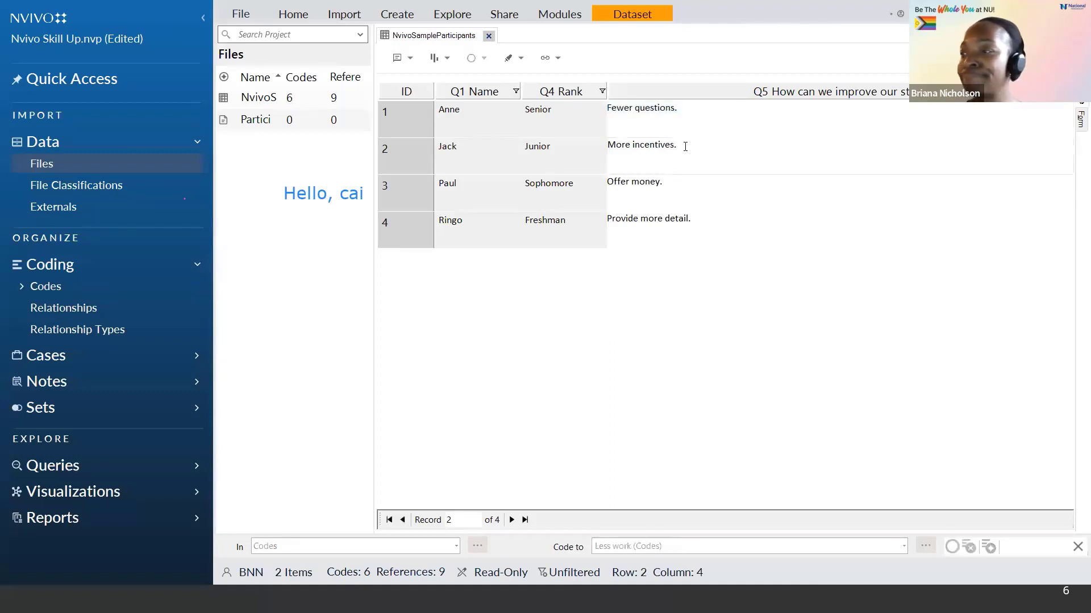
pyautogui.moveTo(676, 146); pyautogui.dragTo(617, 147)
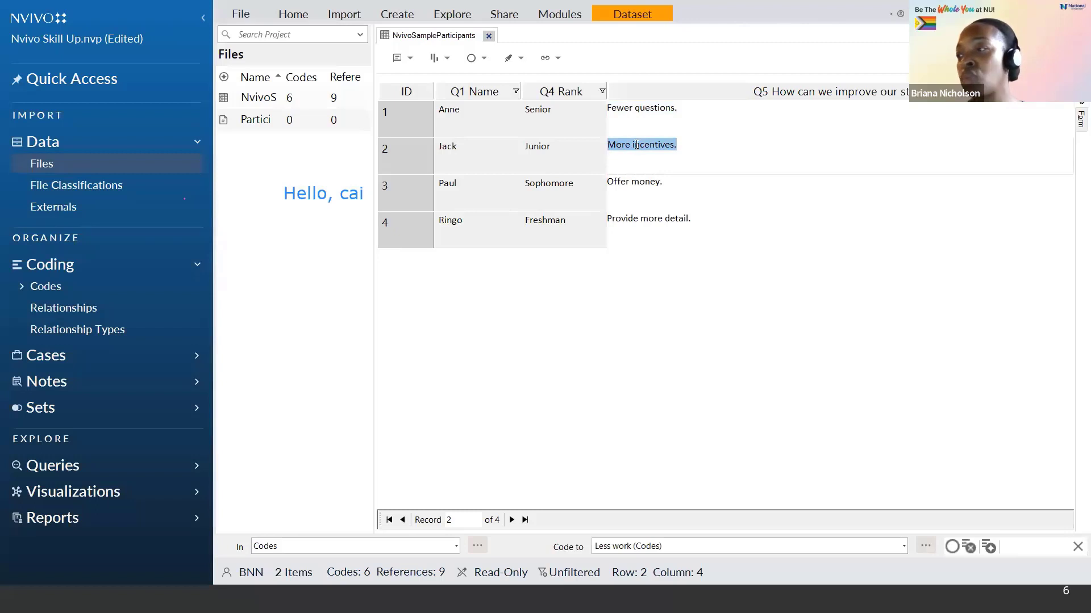
pyautogui.rightClick(636, 144)
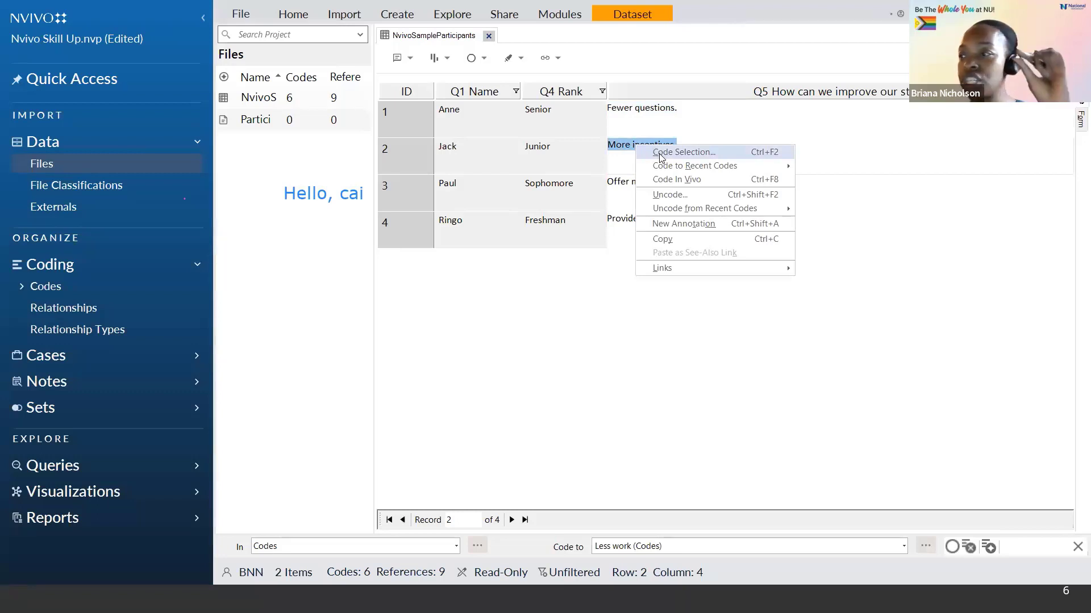
pyautogui.click(660, 153)
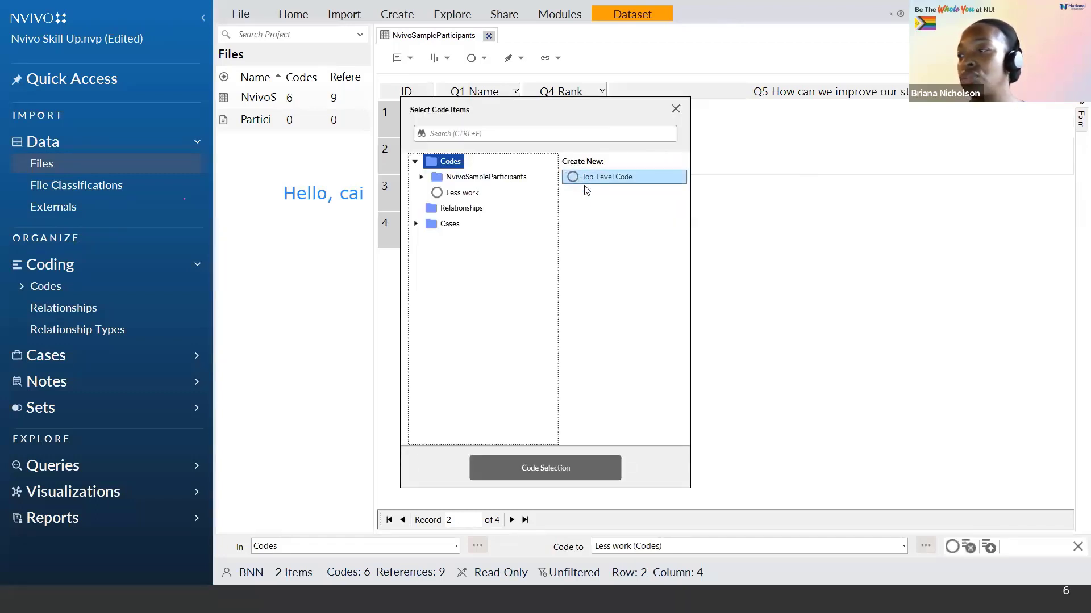
pyautogui.click(617, 180)
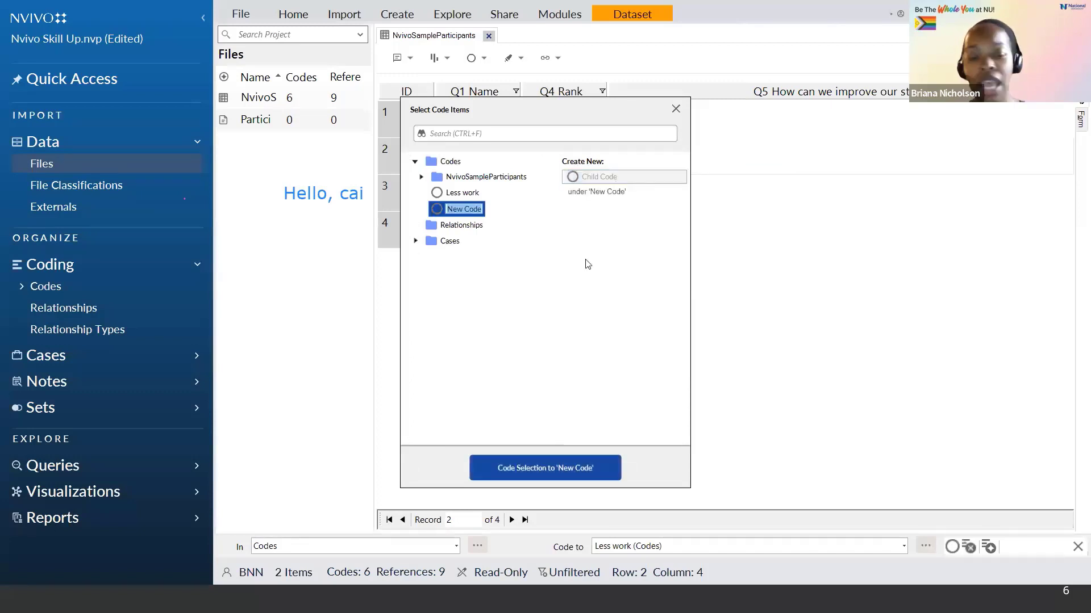
pyautogui.write('Reco')
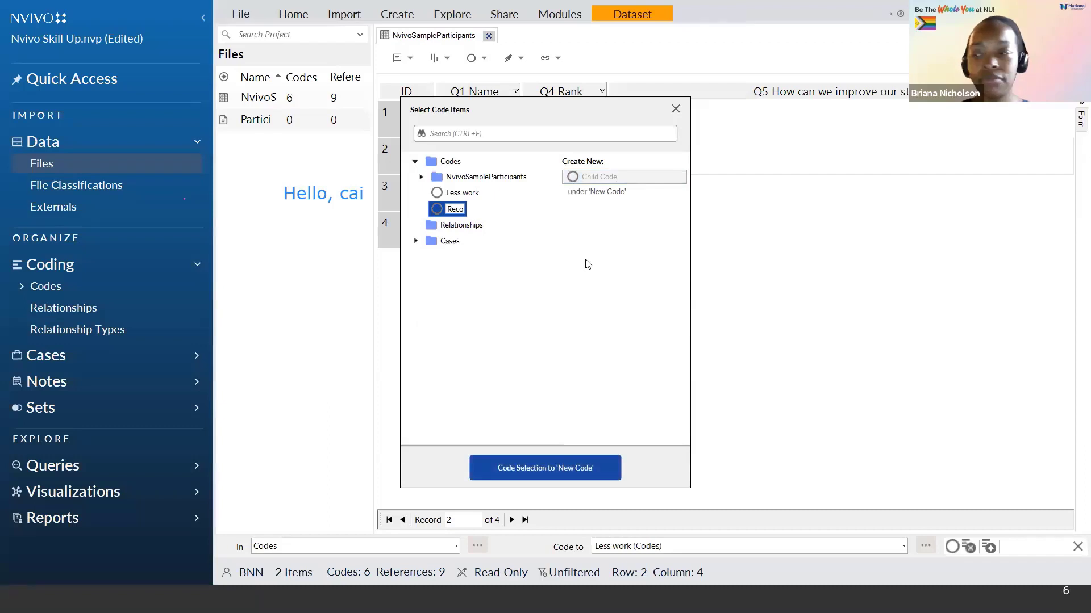
pyautogui.write('gnition')
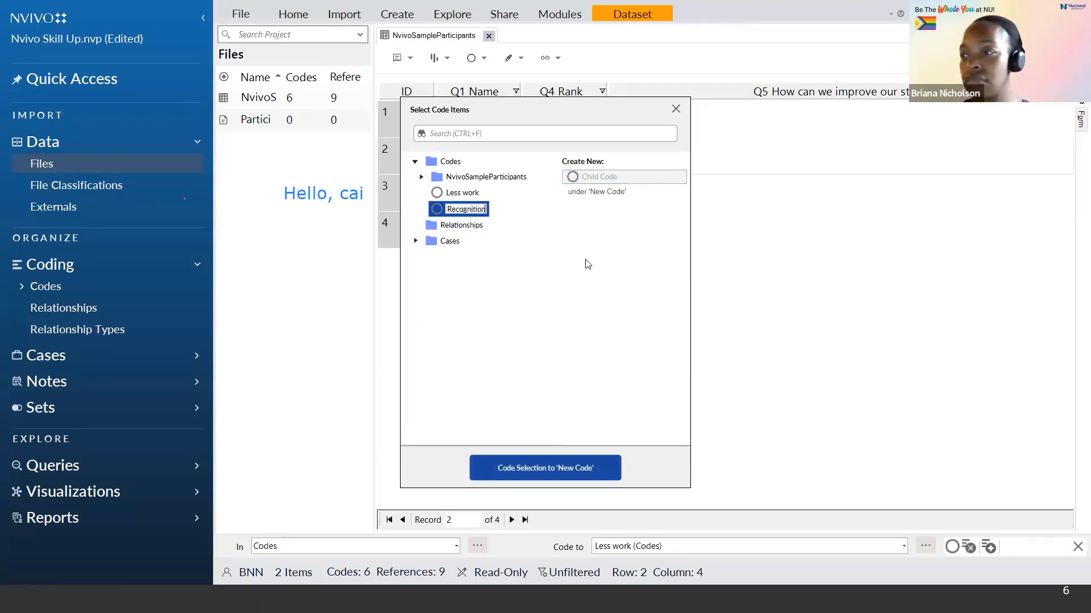
pyautogui.click(528, 468)
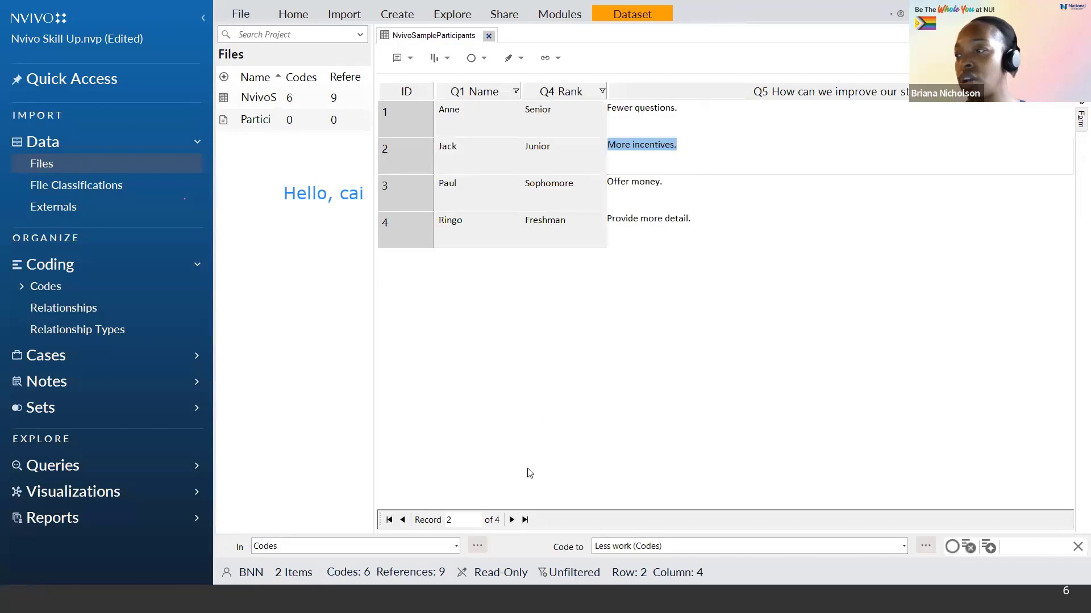
# Step: Code Paul's Q5 answer "Offer money." to a new top-level code named Compensation
pyautogui.click(668, 182)
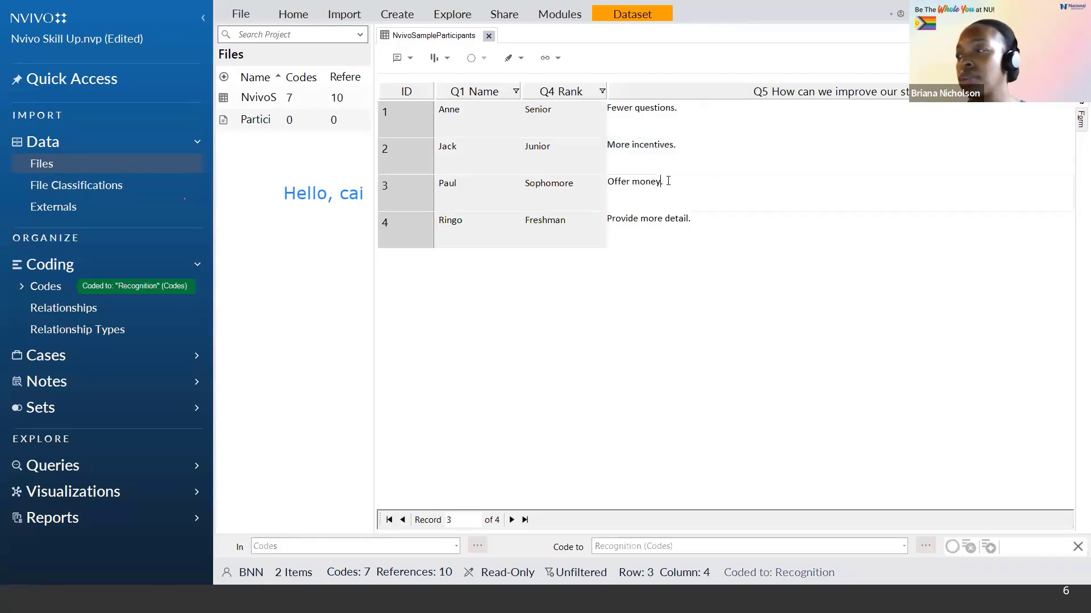
pyautogui.moveTo(668, 182); pyautogui.dragTo(599, 195)
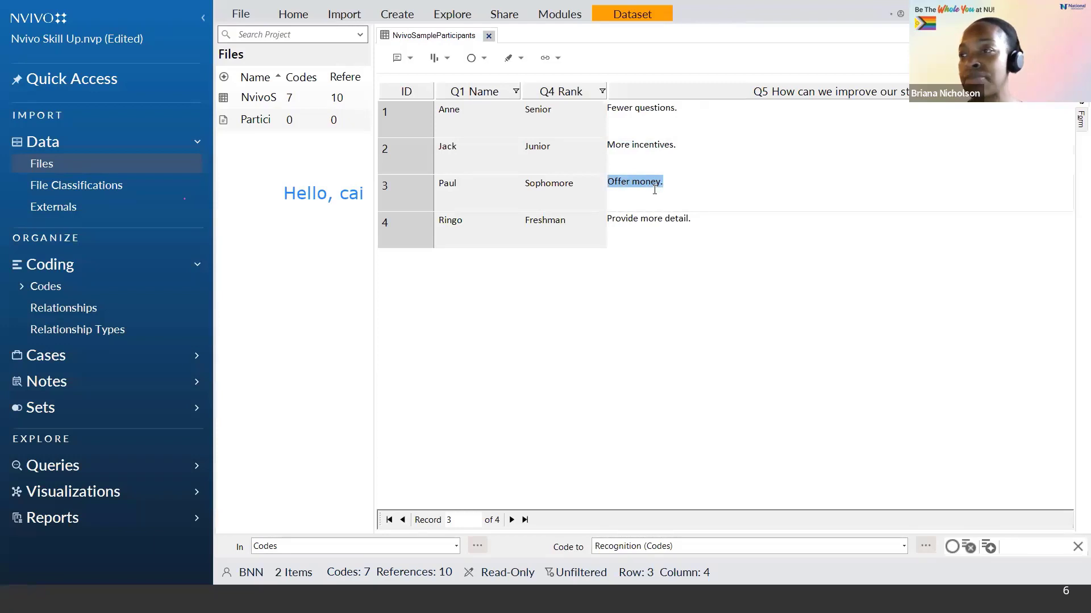
pyautogui.click(291, 16)
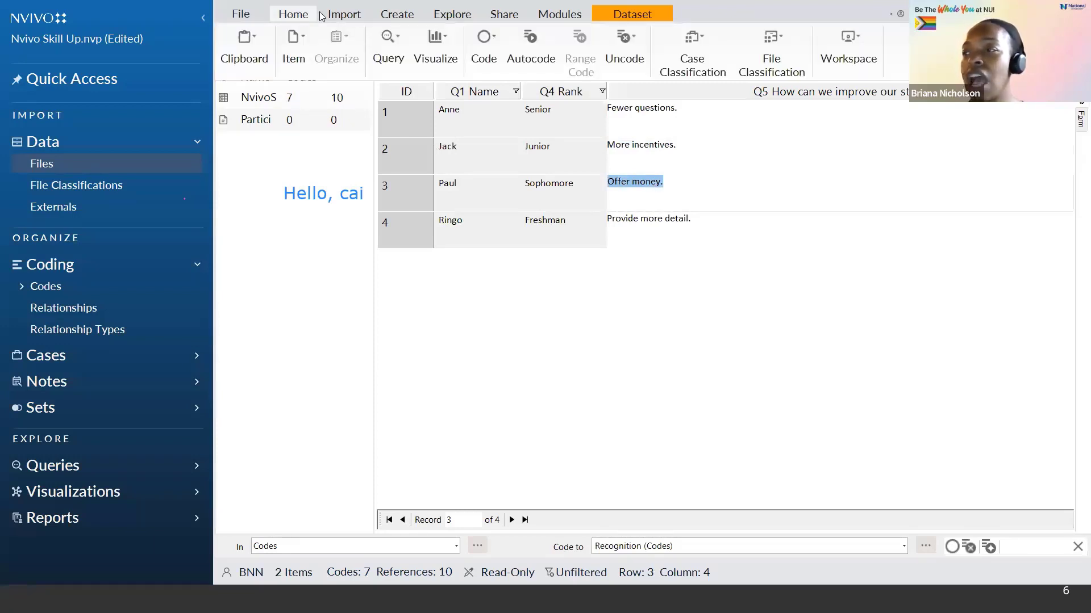
pyautogui.click(486, 55)
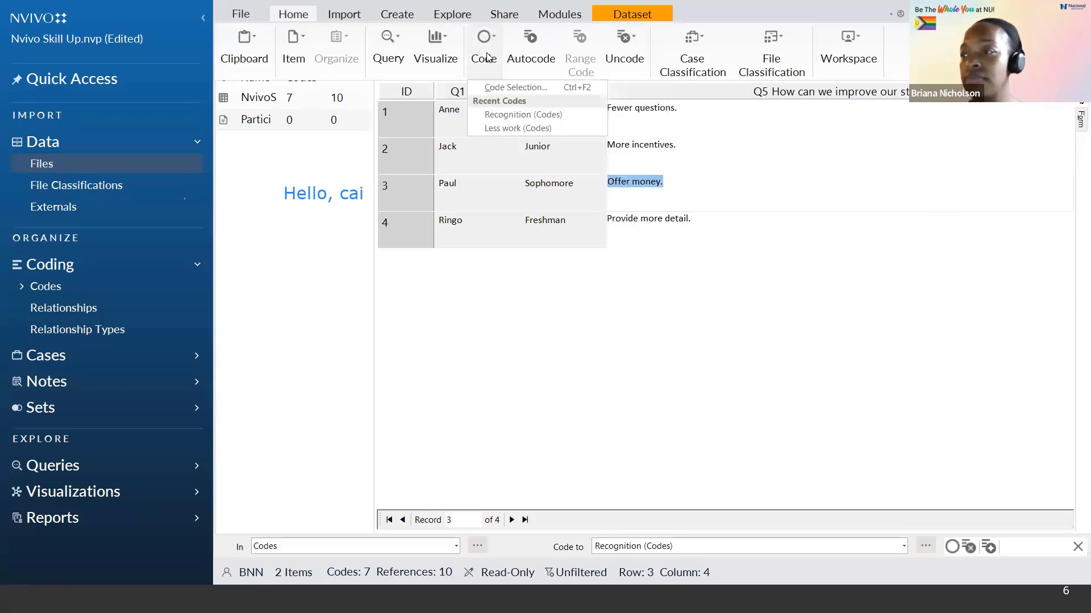
pyautogui.click(501, 87)
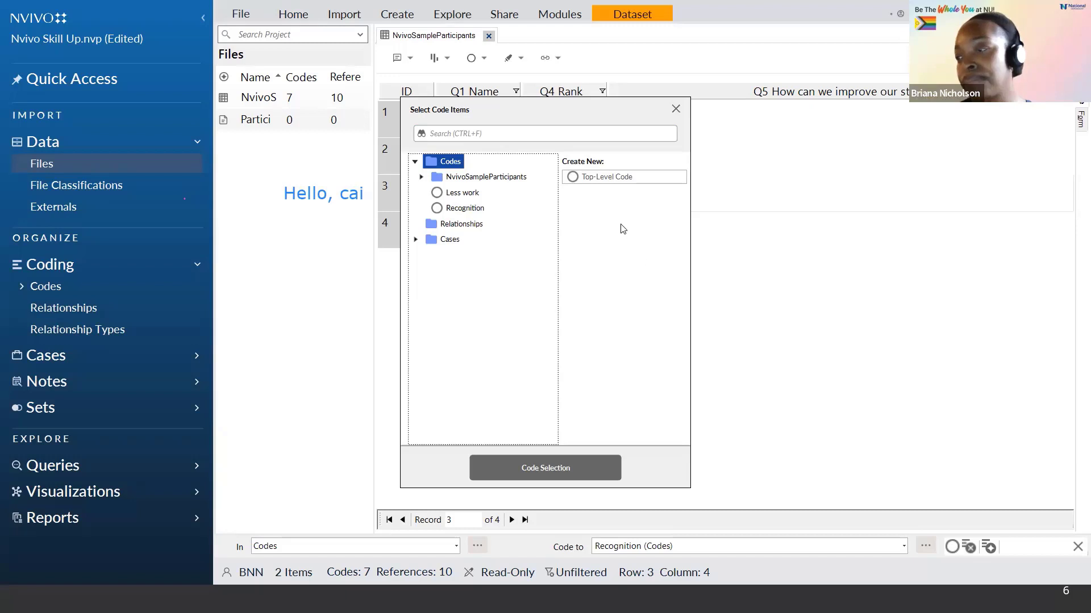
pyautogui.click(614, 177)
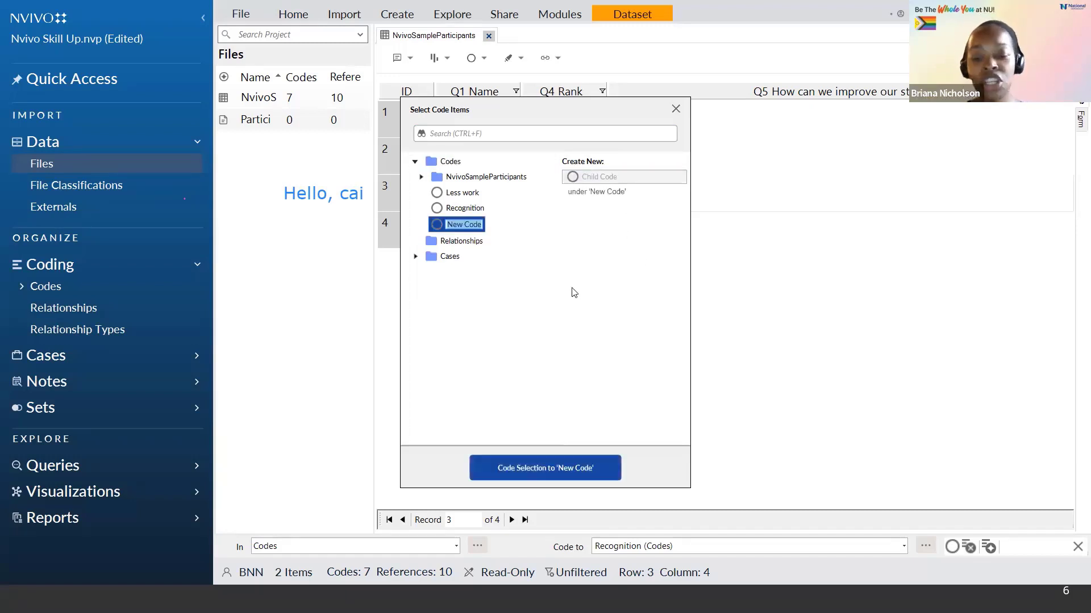
pyautogui.write('Com')
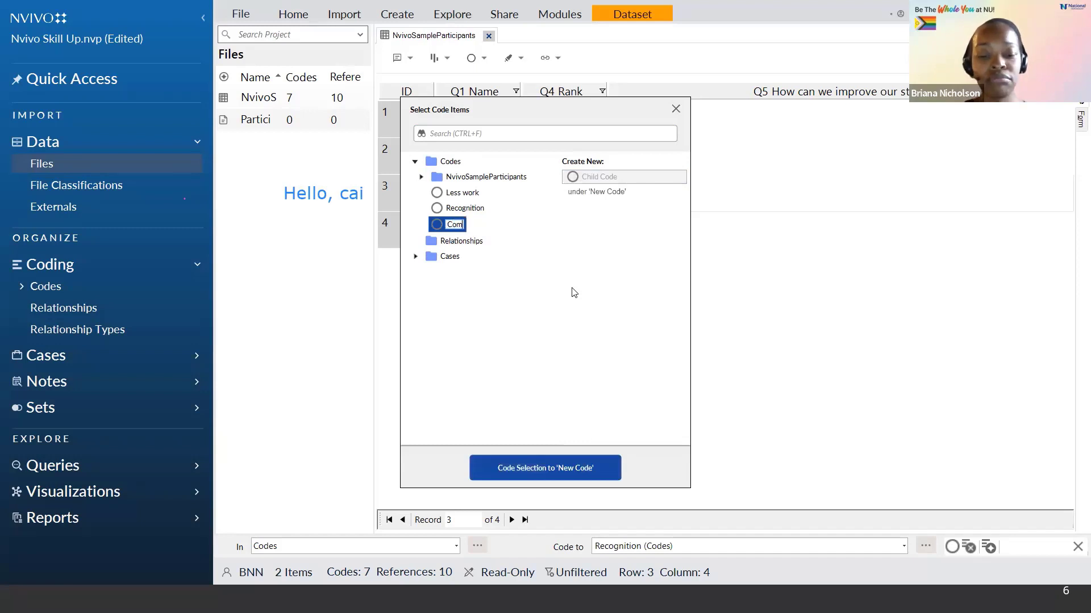
pyautogui.write('pensation')
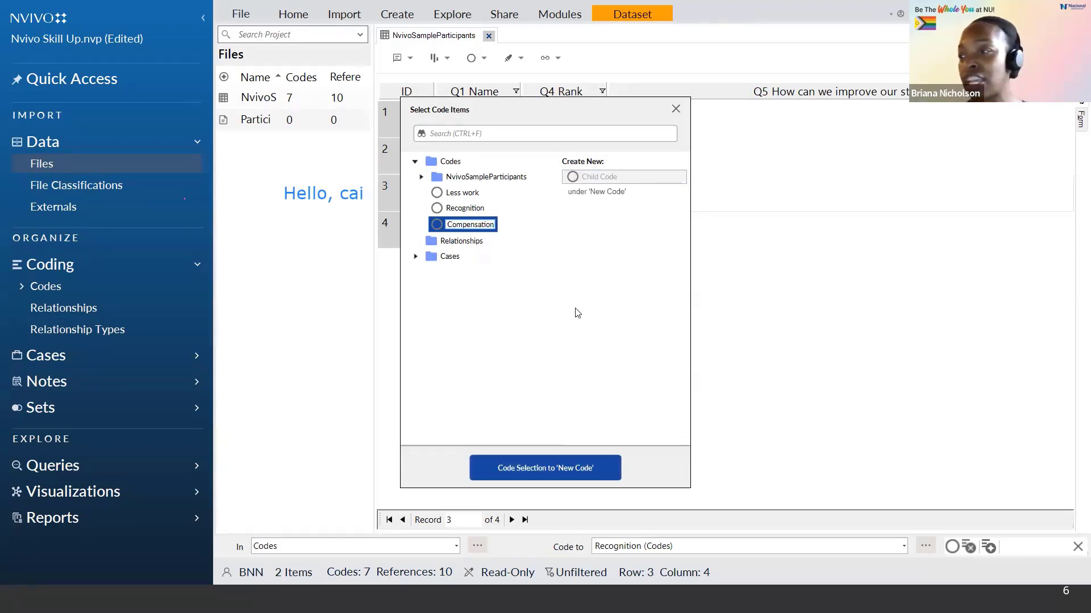
pyautogui.click(554, 470)
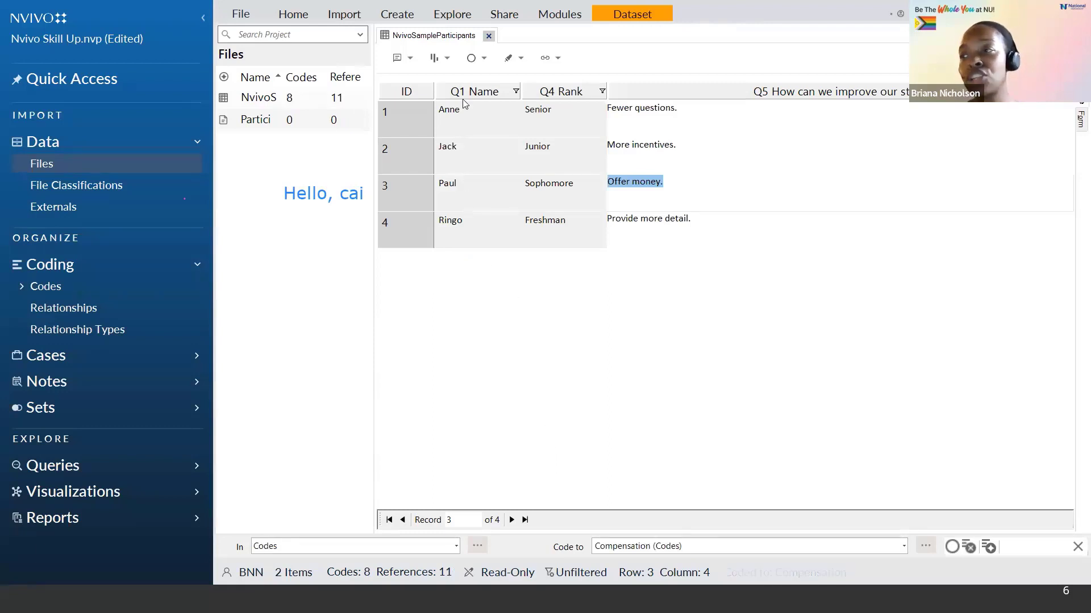
# Step: Close the survey dataset, open the Participant1_Interview transcript, and code "Well, they call each other names." to a new top-level code Name calling
pyautogui.click(488, 37)
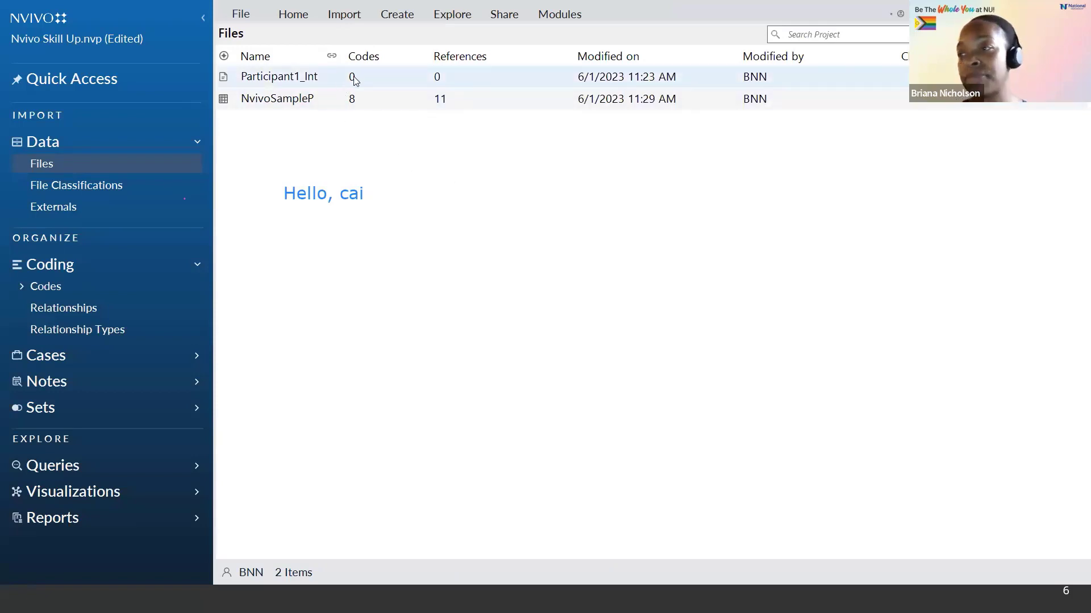
pyautogui.doubleClick(293, 82)
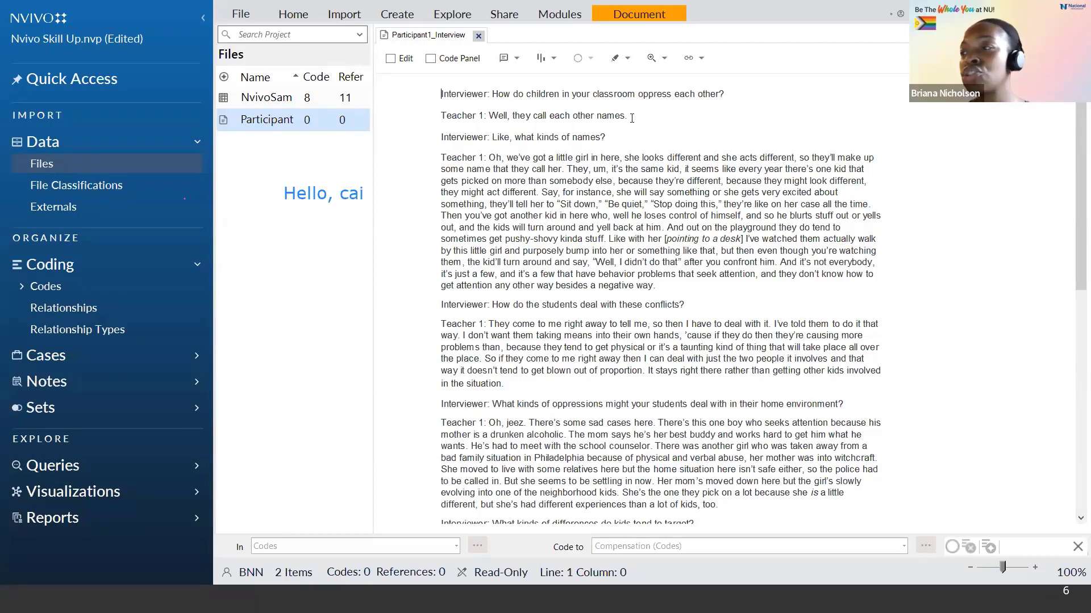
pyautogui.click(632, 115)
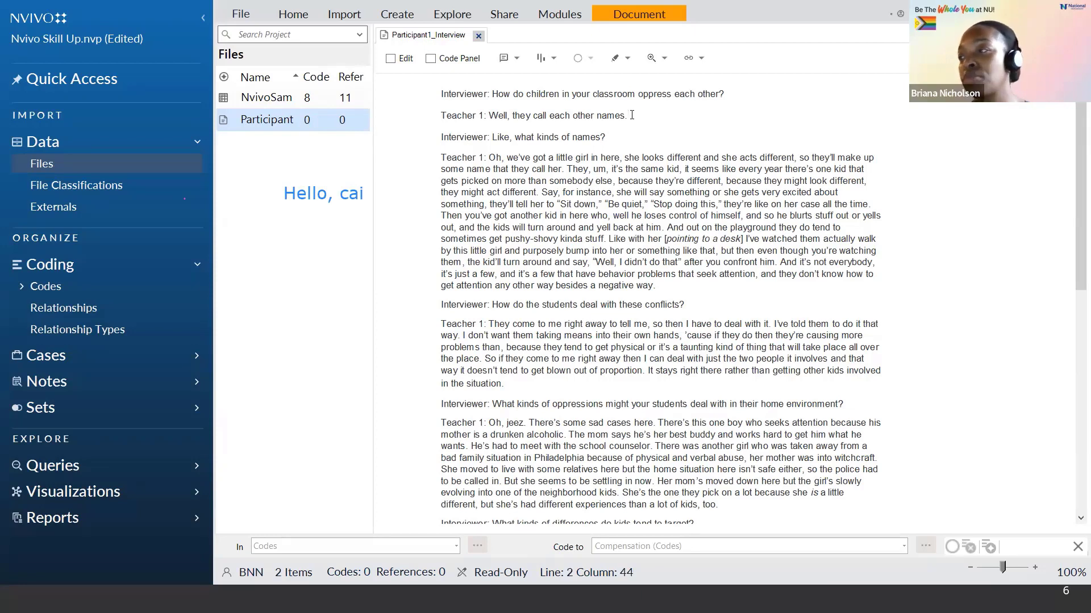
pyautogui.moveTo(632, 115); pyautogui.dragTo(490, 120)
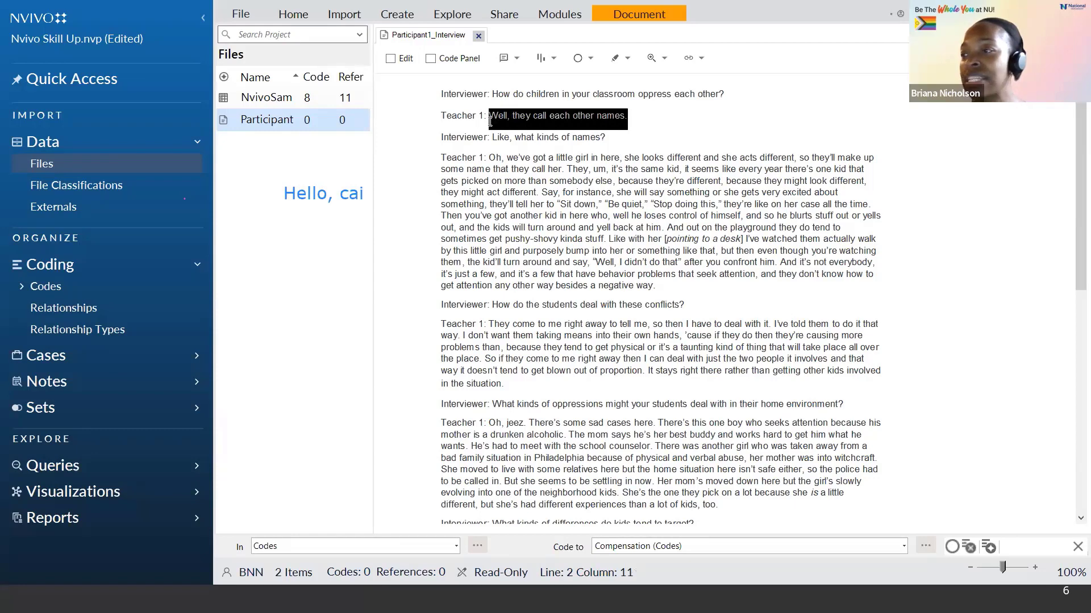
pyautogui.rightClick(518, 118)
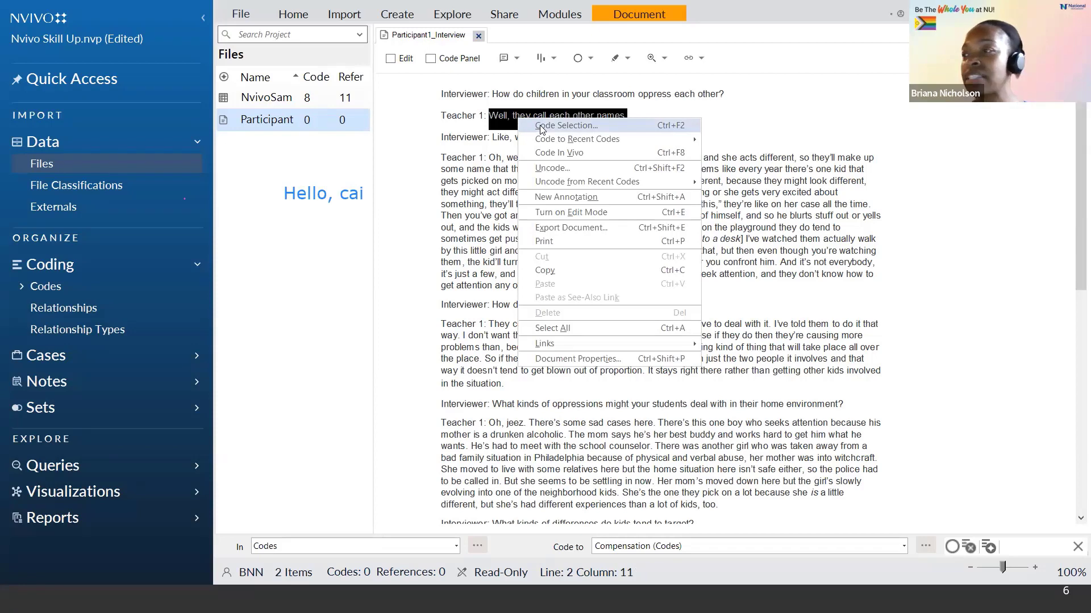
pyautogui.click(540, 126)
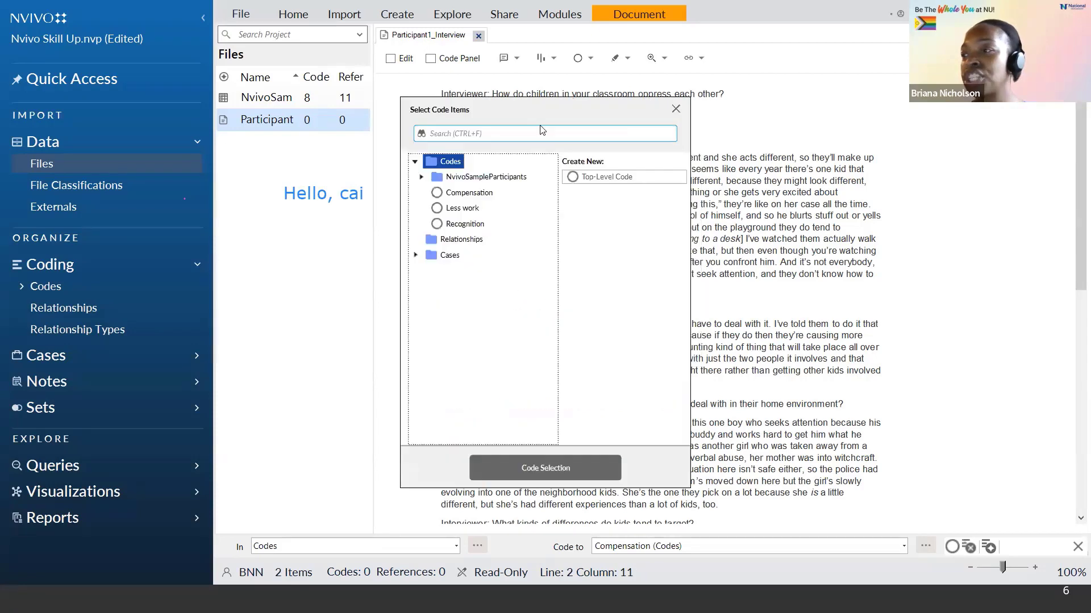
pyautogui.click(591, 178)
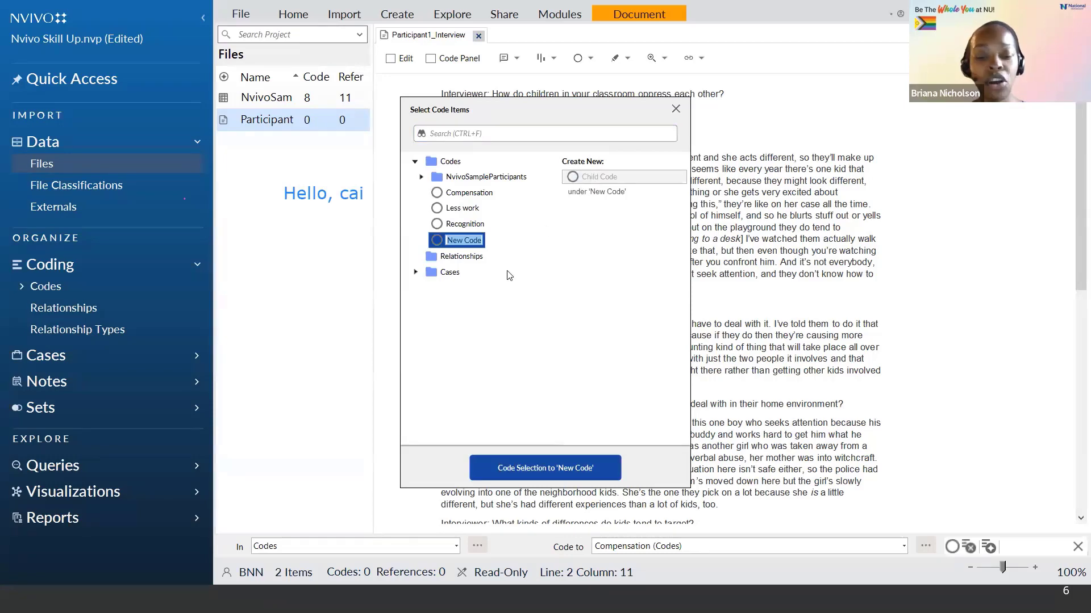
pyautogui.write('Name calling')
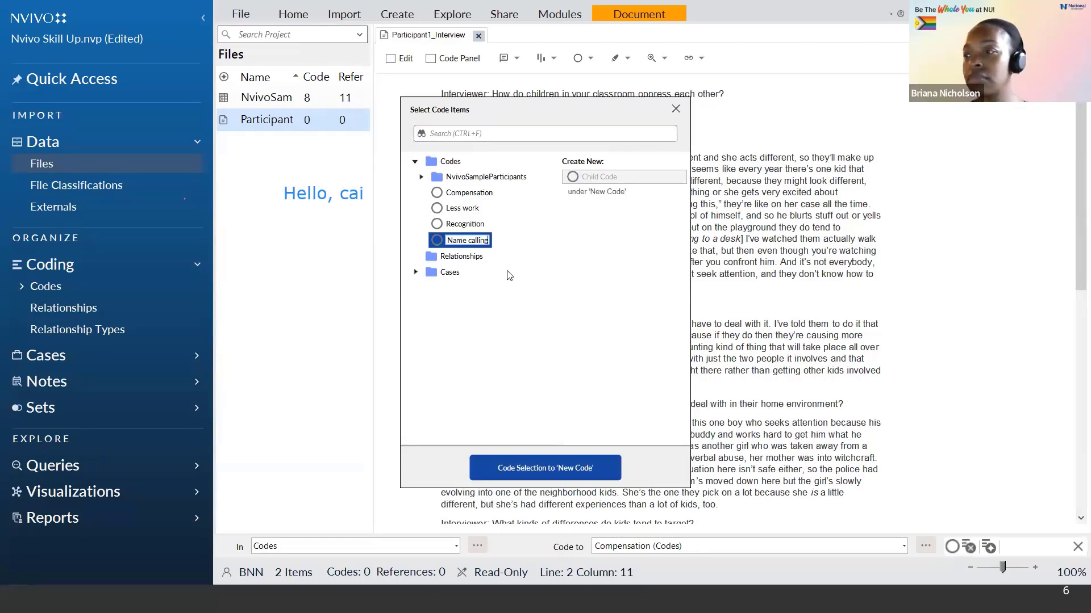
pyautogui.click(556, 474)
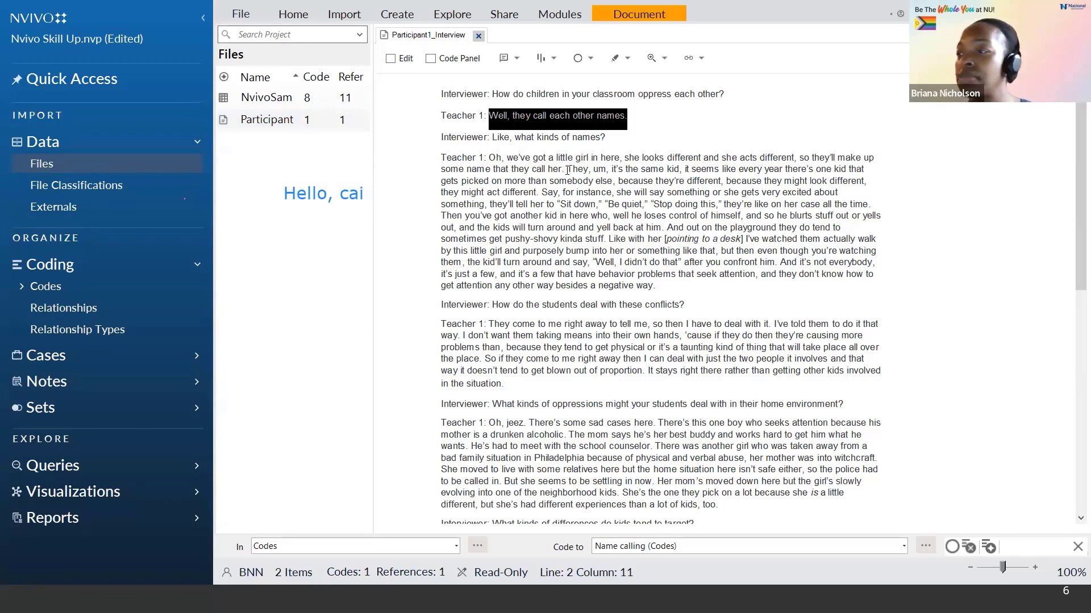
# Step: Code Teacher 1's passage "Oh, we've got a little girl in here... call her." to a new top-level code named Different
pyautogui.moveTo(567, 170); pyautogui.dragTo(488, 155)
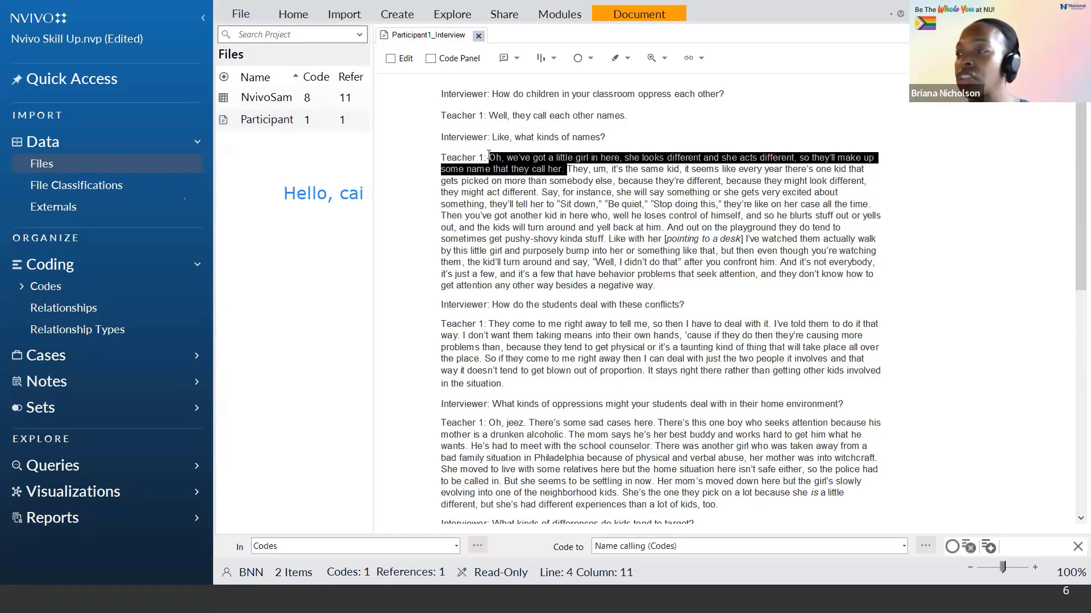
pyautogui.rightClick(539, 161)
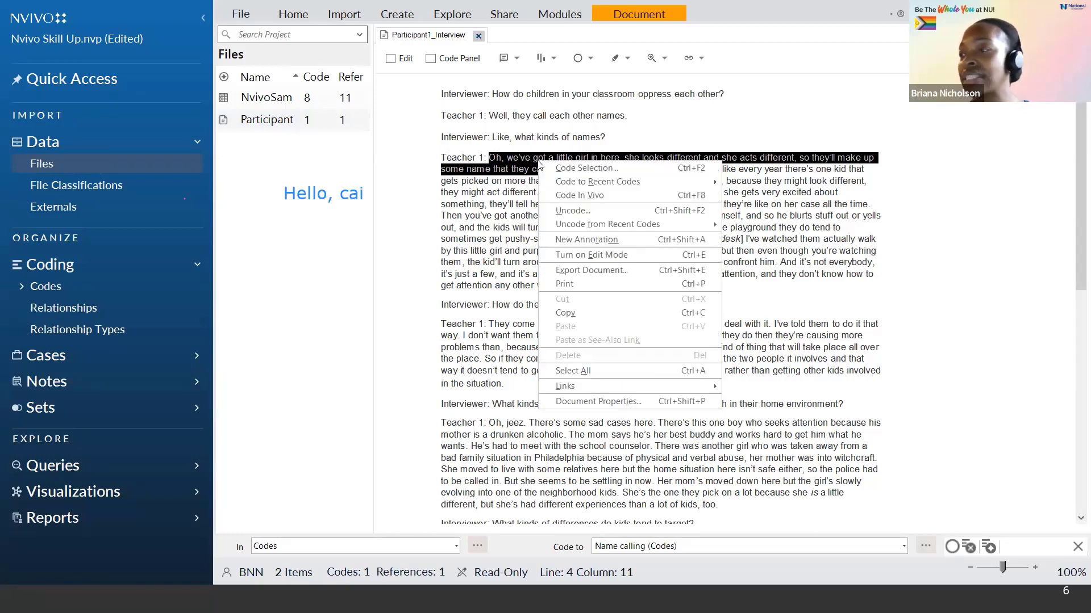
pyautogui.click(577, 169)
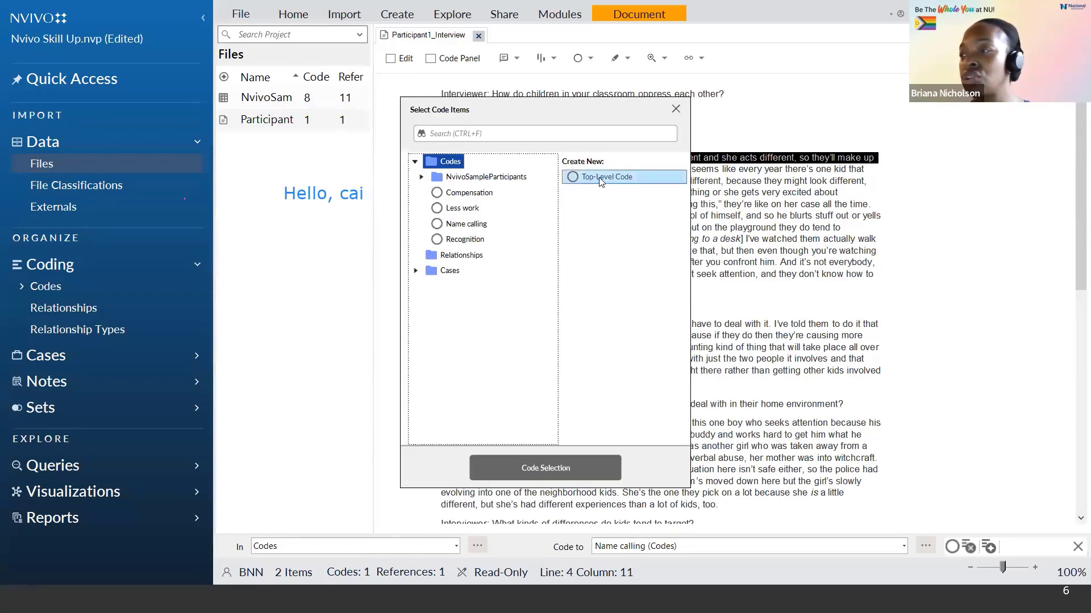
pyautogui.click(600, 177)
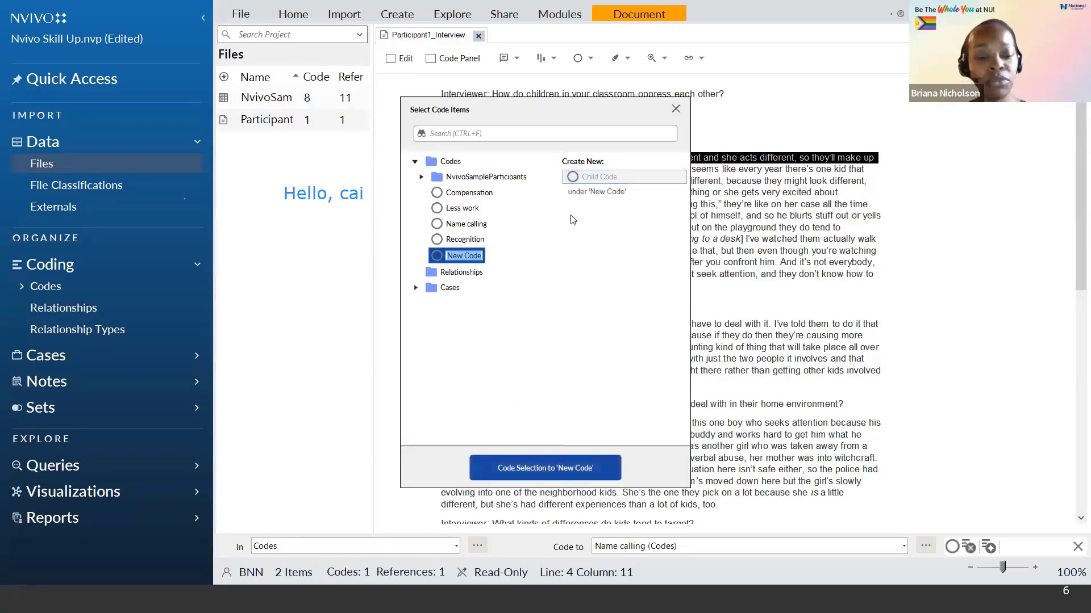
pyautogui.write('Different')
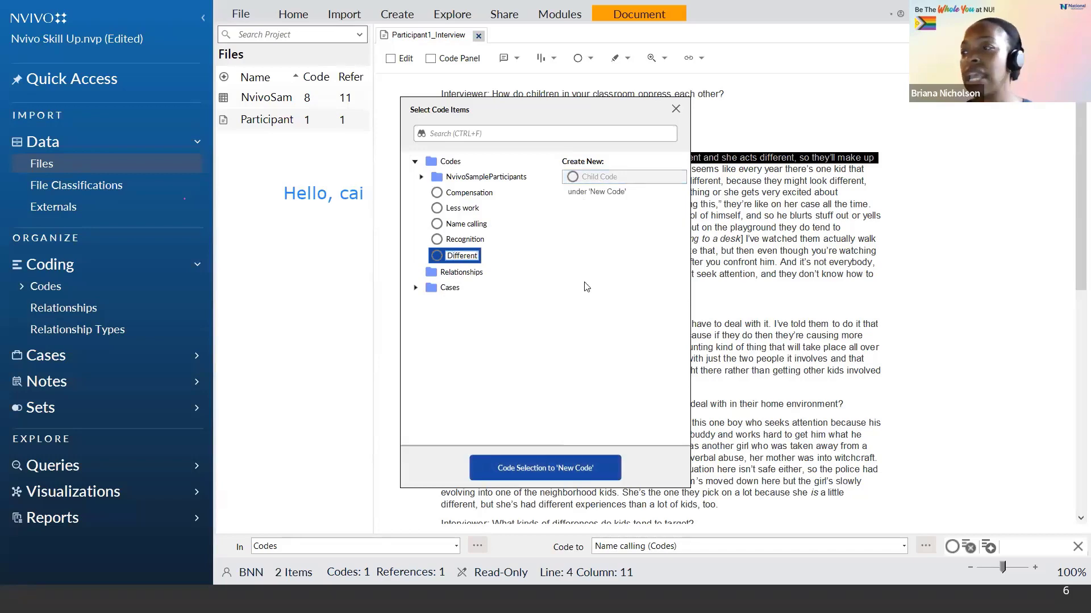
pyautogui.click(549, 466)
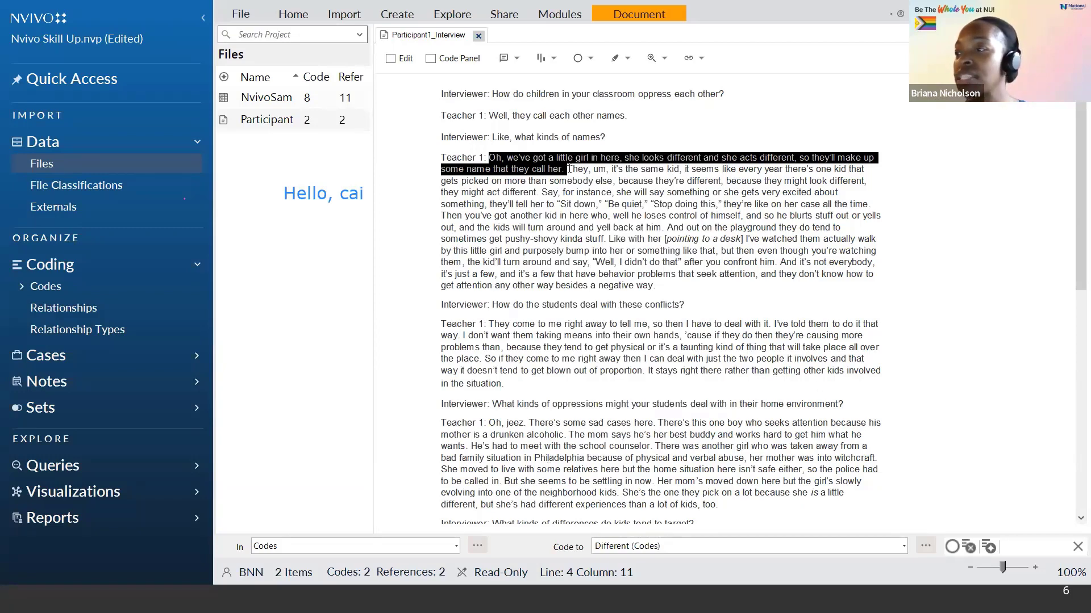
# Step: Code the following passage "They, um, it's the same kid... they might act different." to the existing Different code
pyautogui.moveTo(568, 168); pyautogui.dragTo(543, 191)
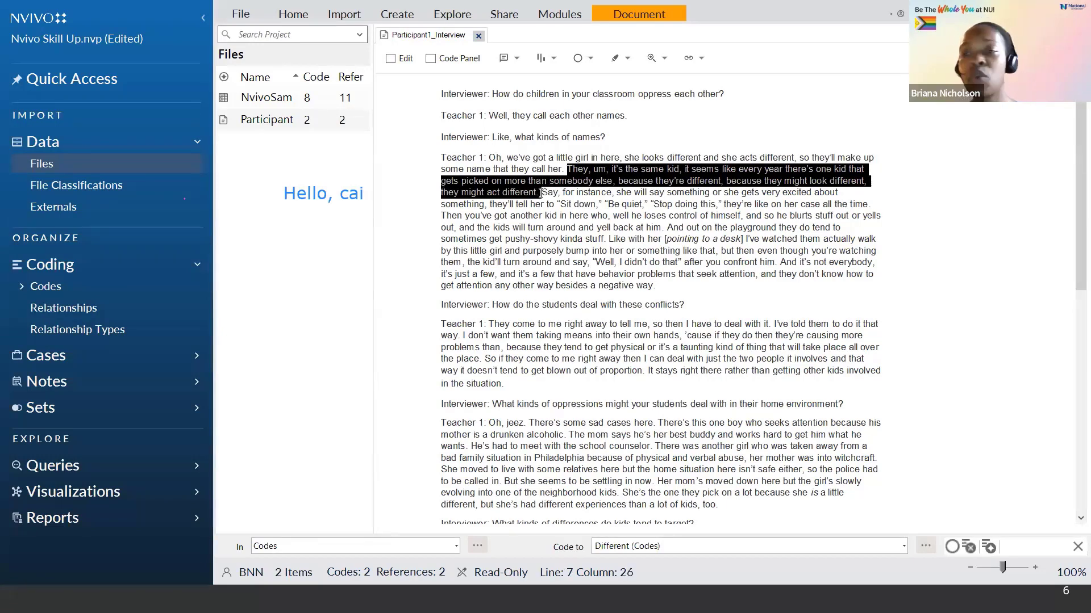
pyautogui.rightClick(600, 180)
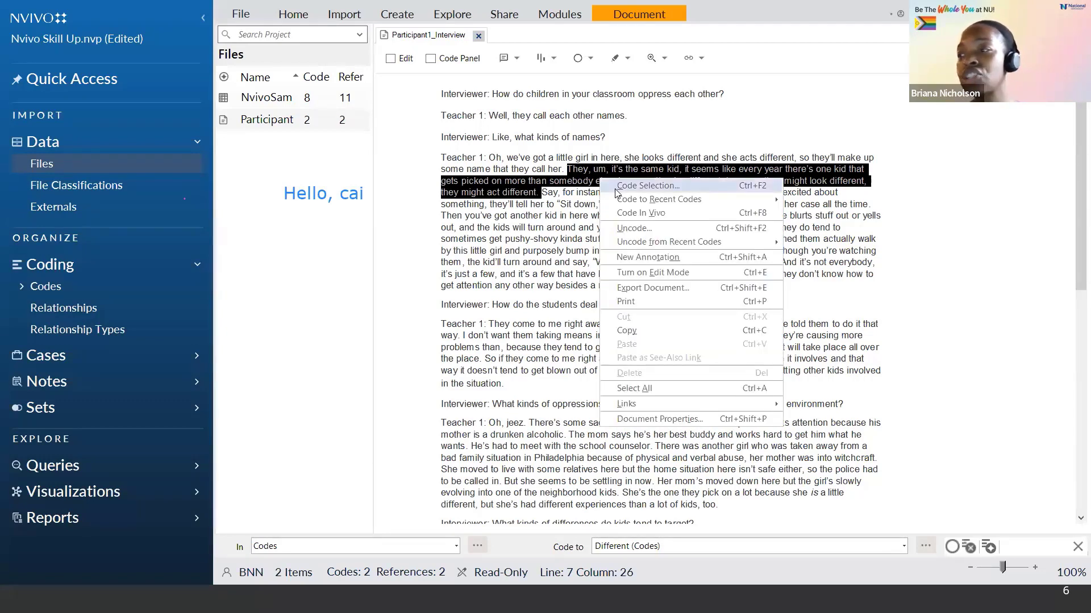
pyautogui.click(618, 187)
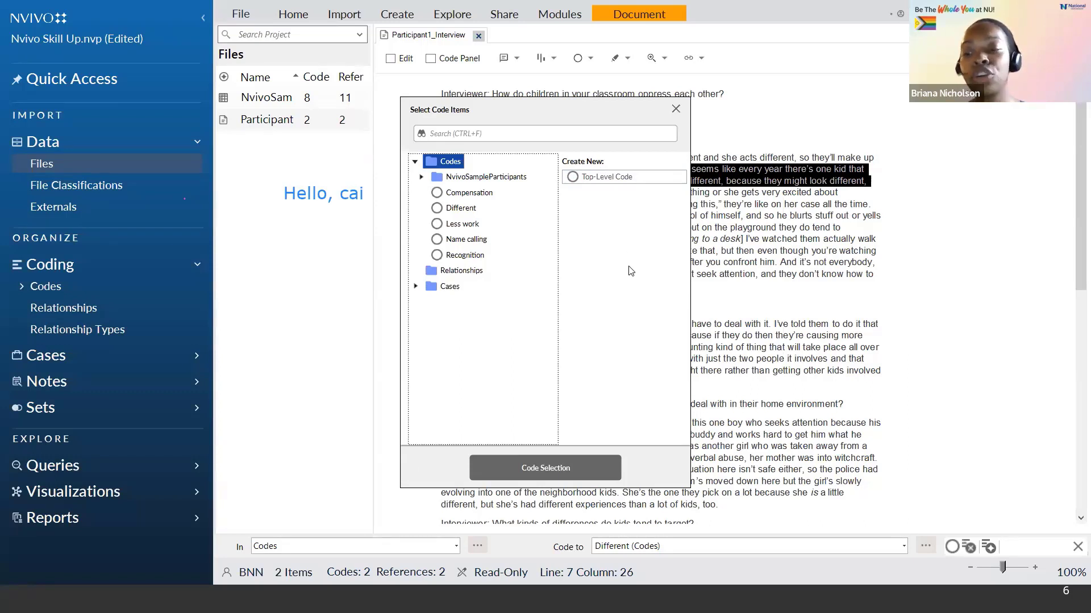
pyautogui.click(437, 211)
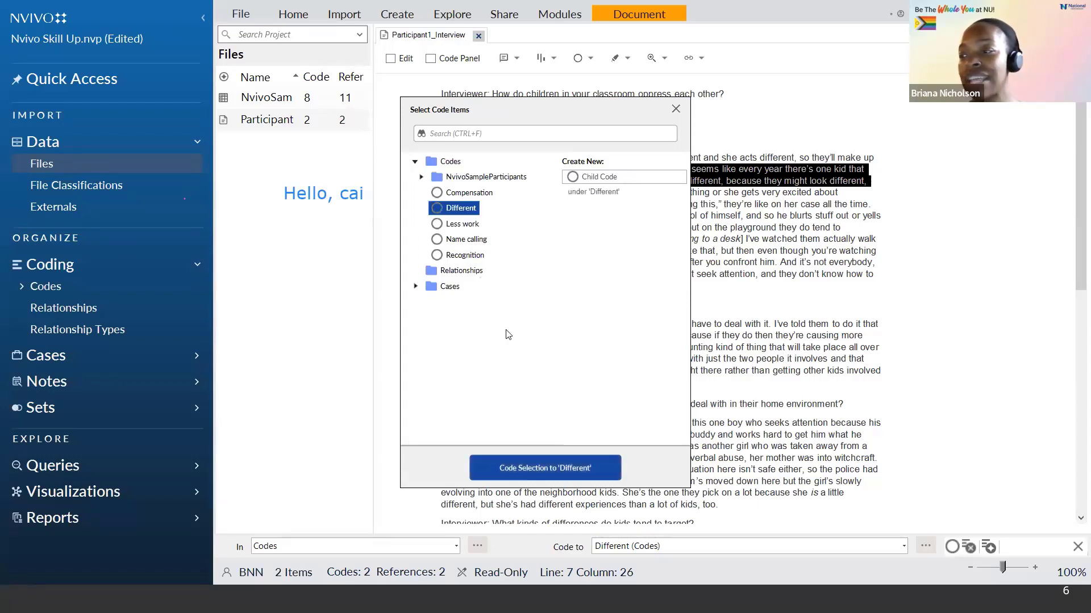
pyautogui.click(537, 469)
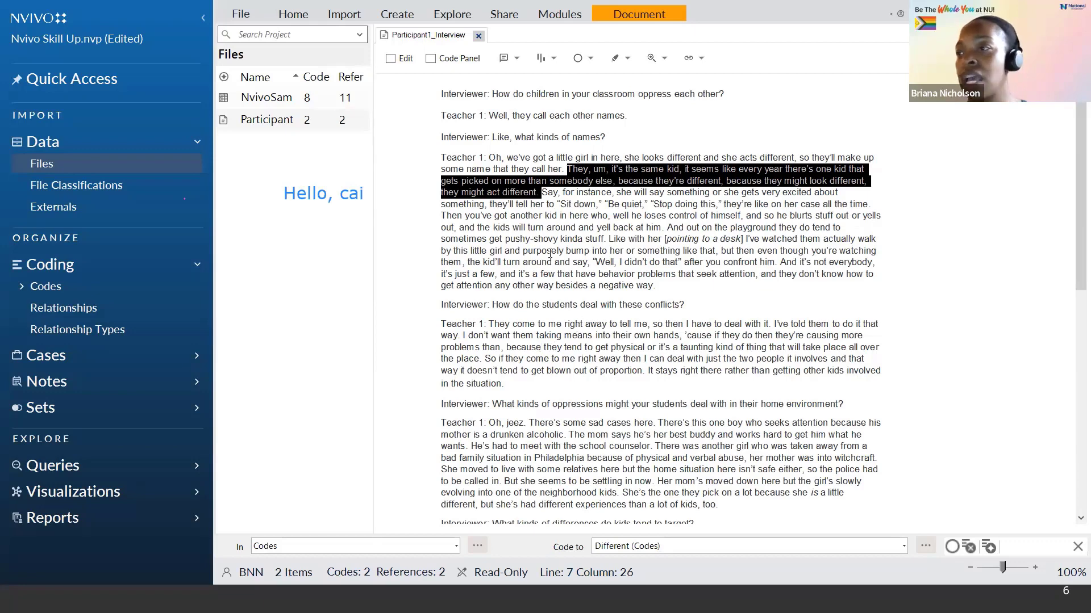
# Step: Close the interview transcript, open the Codes list and review the references coded to Name calling, then close it
pyautogui.click(479, 36)
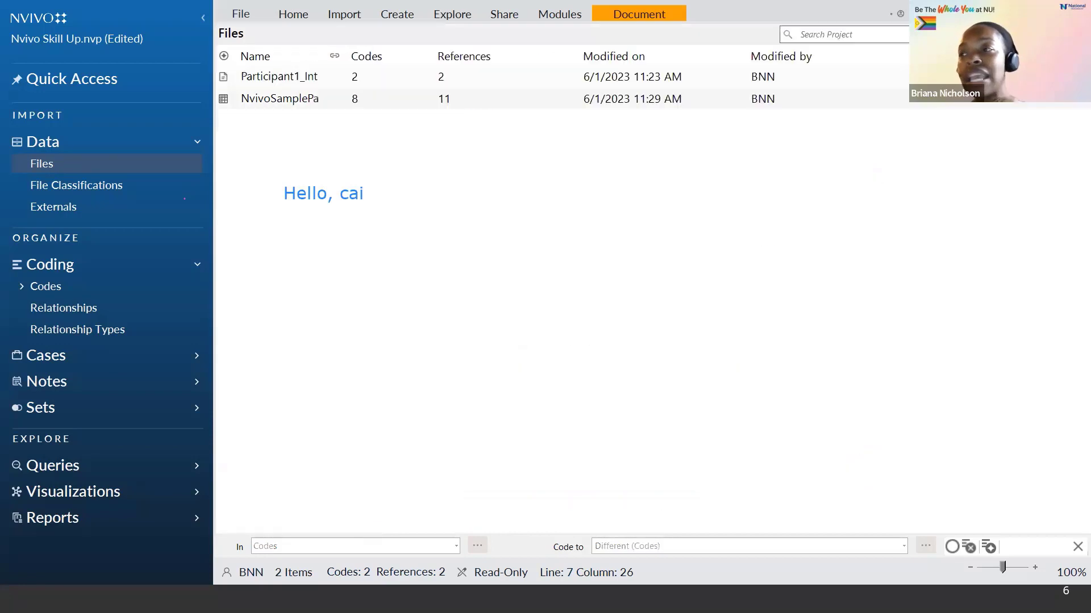
pyautogui.click(46, 289)
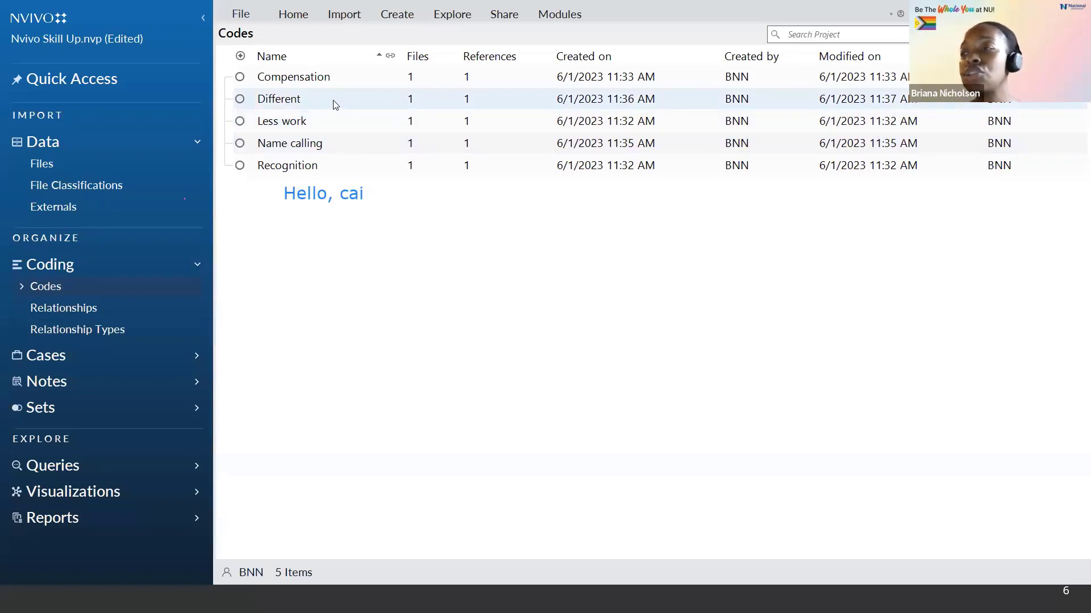
pyautogui.click(334, 148)
pyautogui.doubleClick(337, 144)
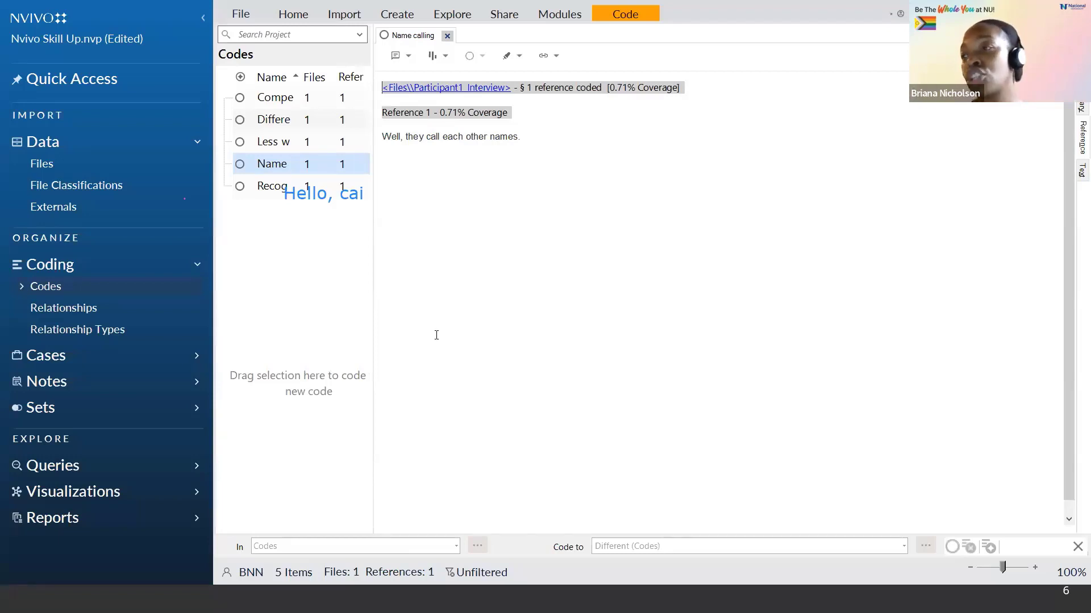
pyautogui.click(448, 37)
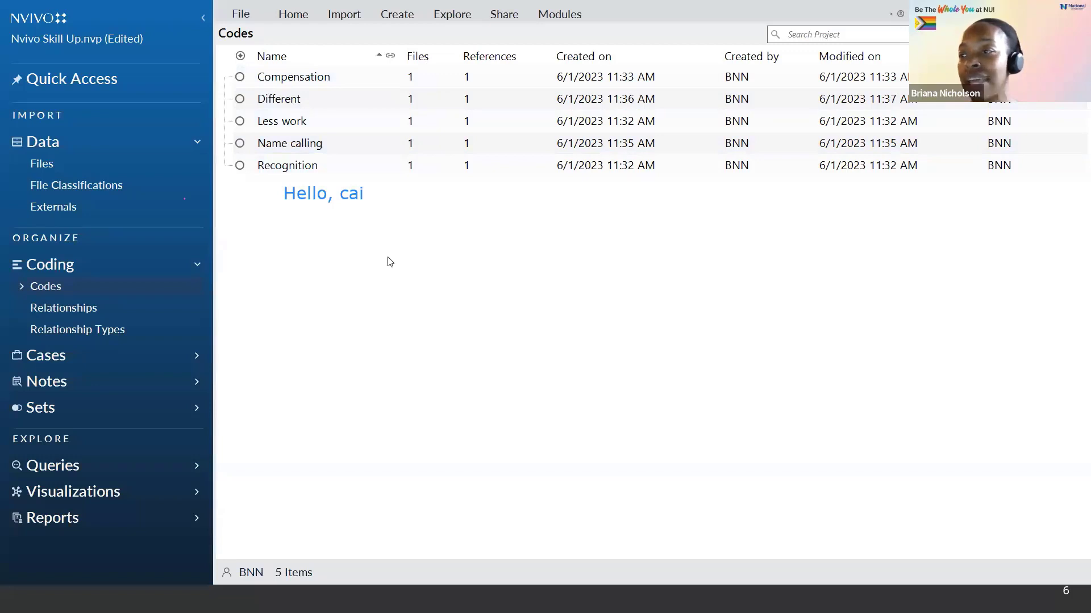
# Step: Create a new top-level code named CATEGORY - TEST SESSION with the description Information
pyautogui.click(348, 130)
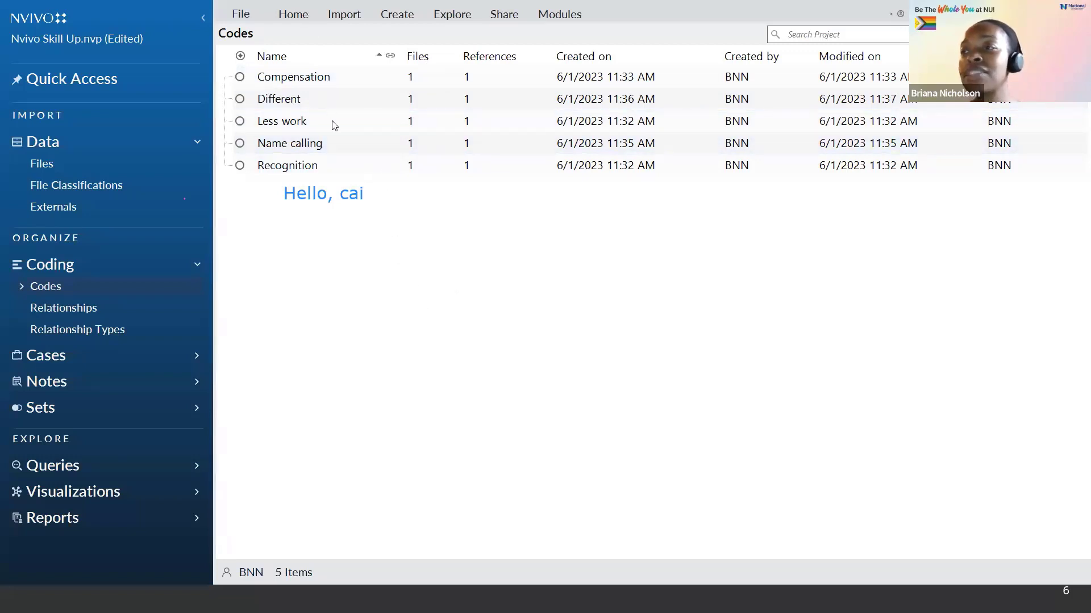
pyautogui.click(345, 172)
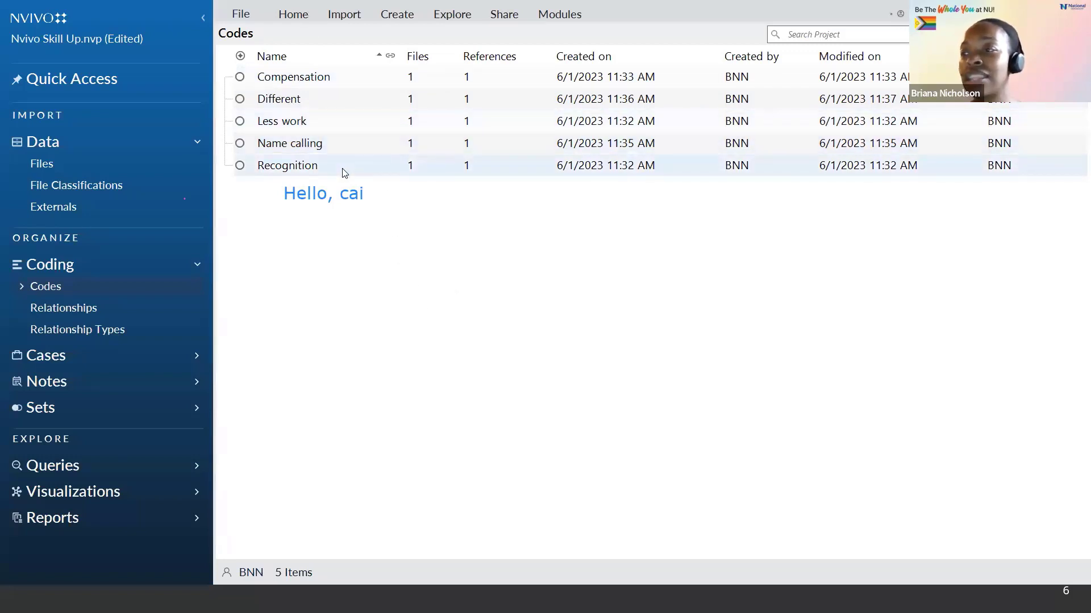
pyautogui.click(397, 15)
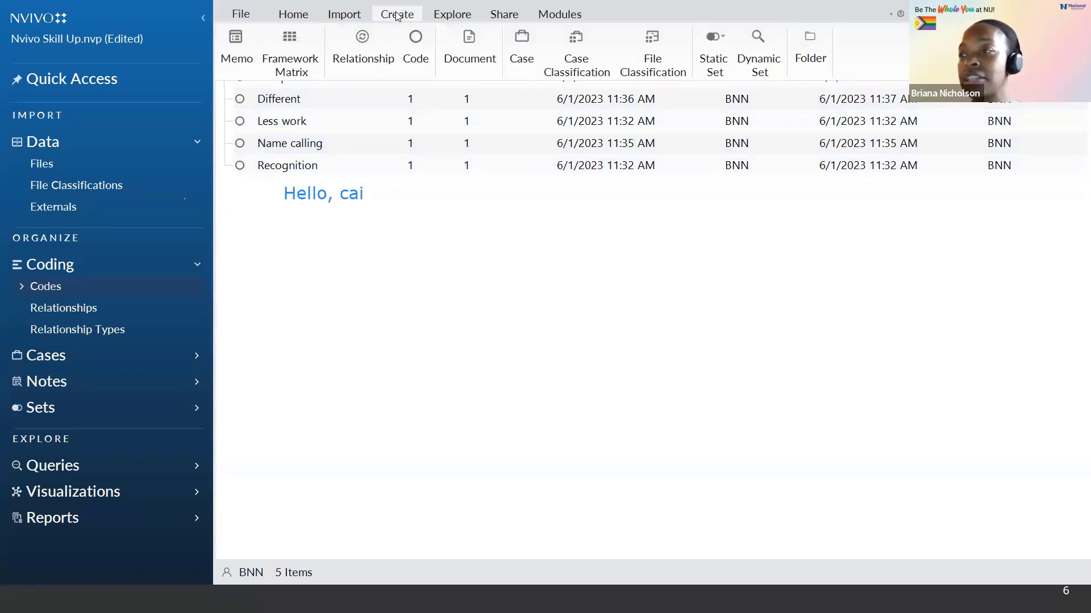
pyautogui.click(417, 57)
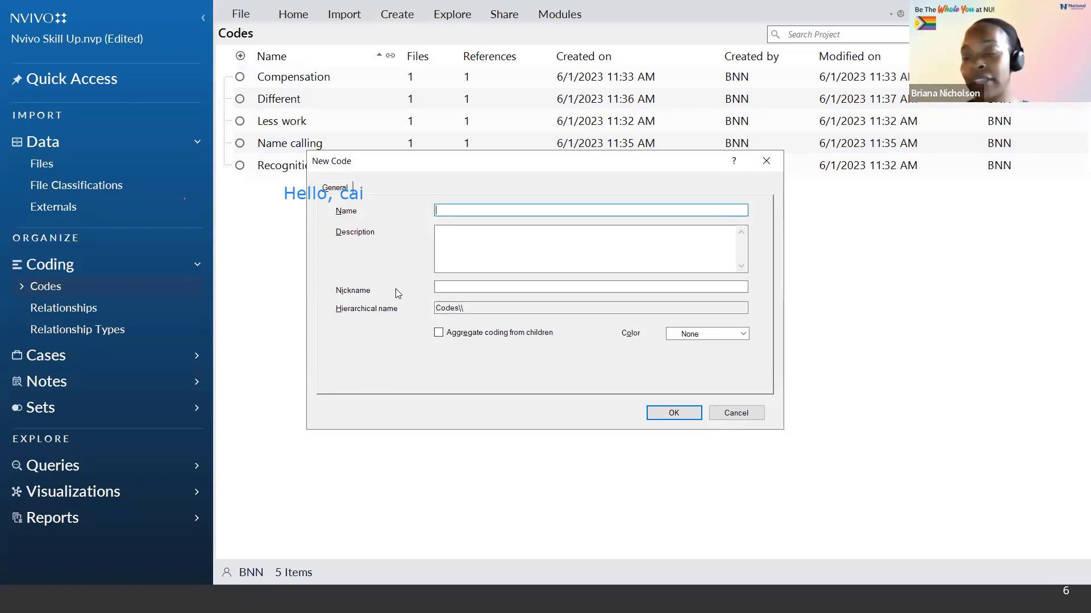
pyautogui.write('CATEGORY')
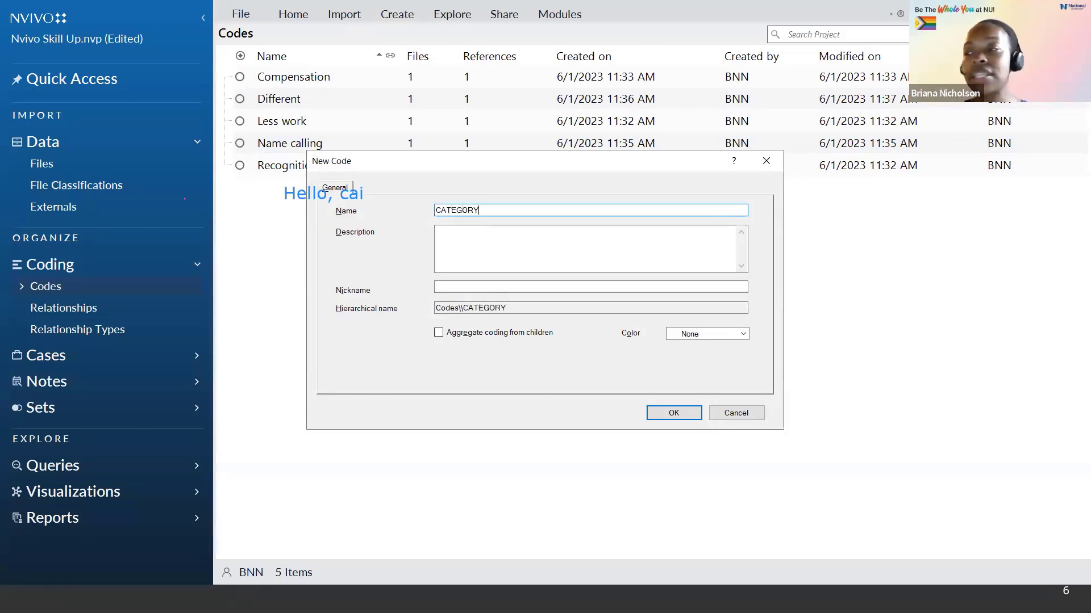
pyautogui.write(' - ')
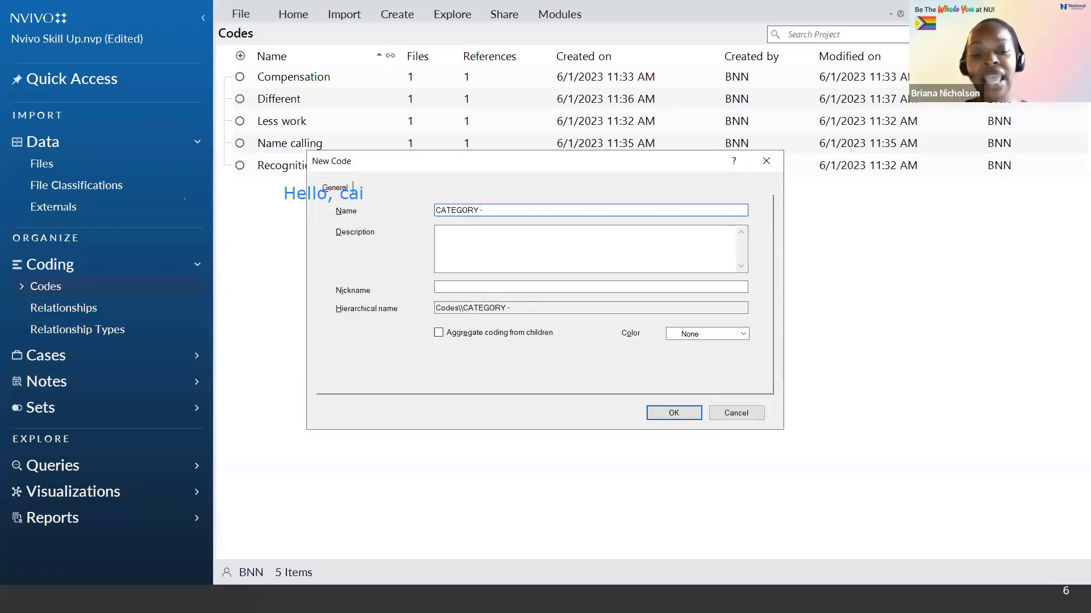
pyautogui.write('TEST')
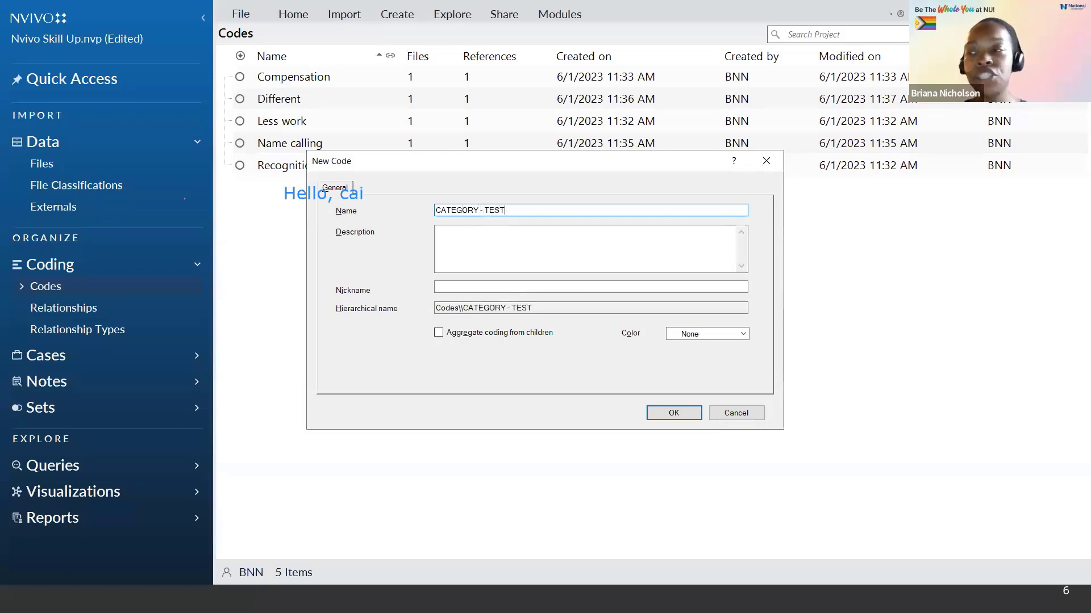
pyautogui.write(' SESSION')
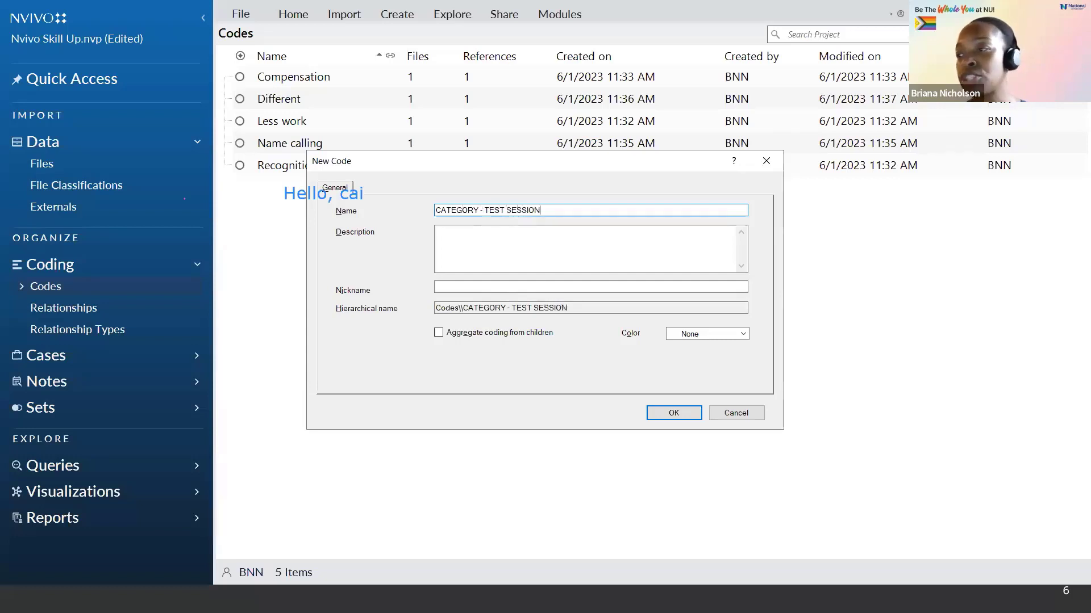
pyautogui.click(479, 245)
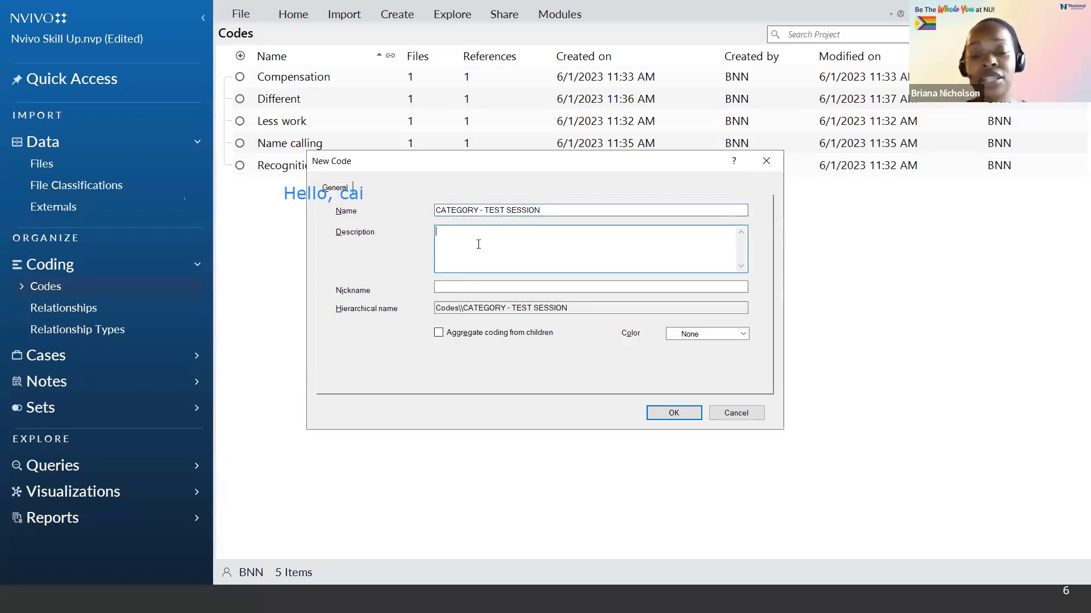
pyautogui.write('Information')
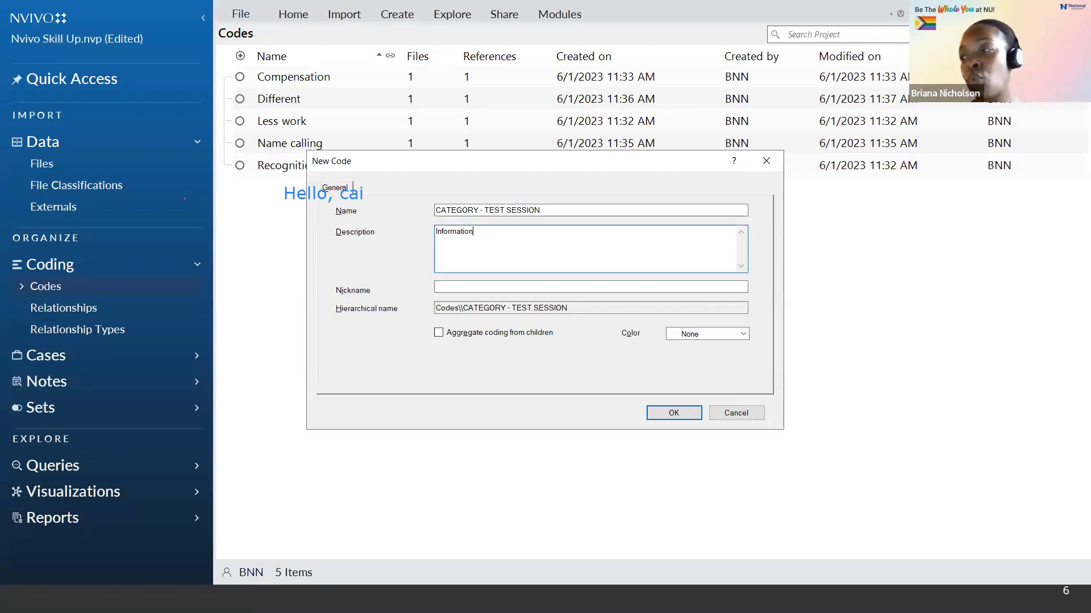
pyautogui.click(673, 420)
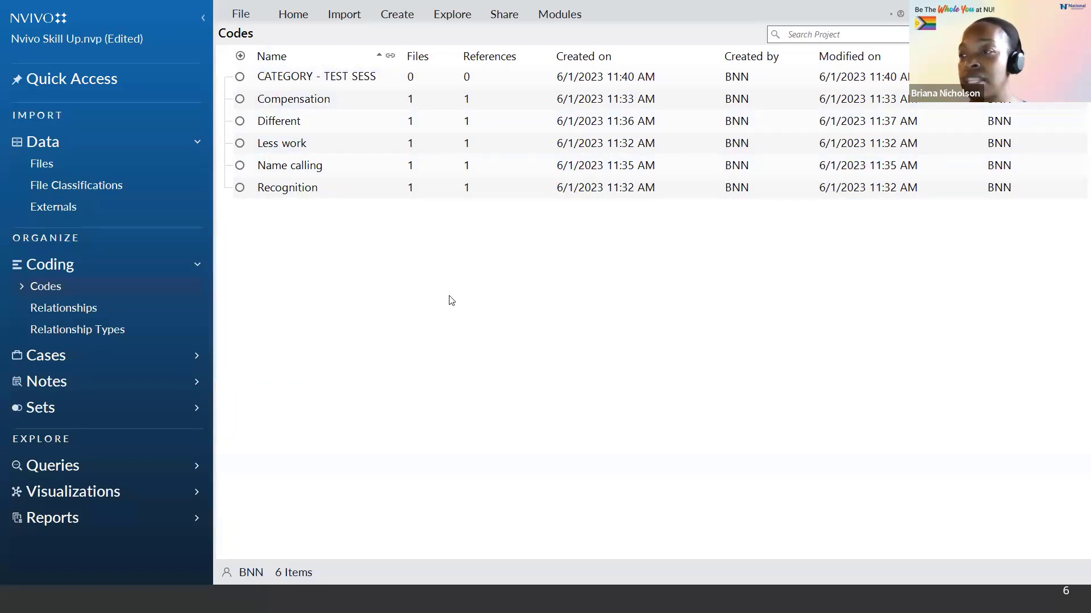
# Step: Create another top-level code named THEME - Overaching theme with the description RQ1; information
pyautogui.click(396, 15)
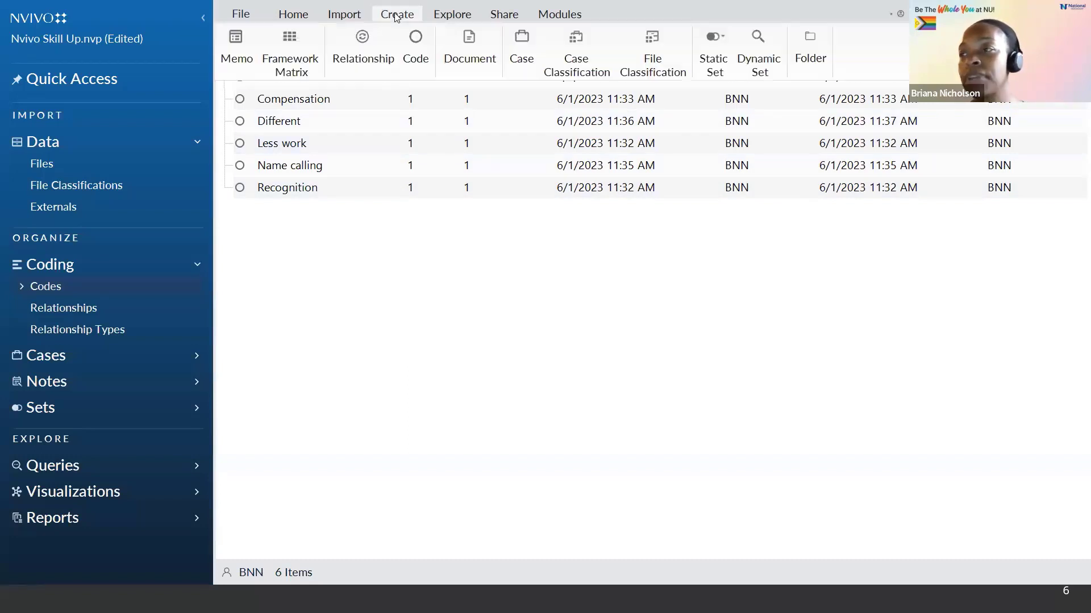
pyautogui.click(418, 55)
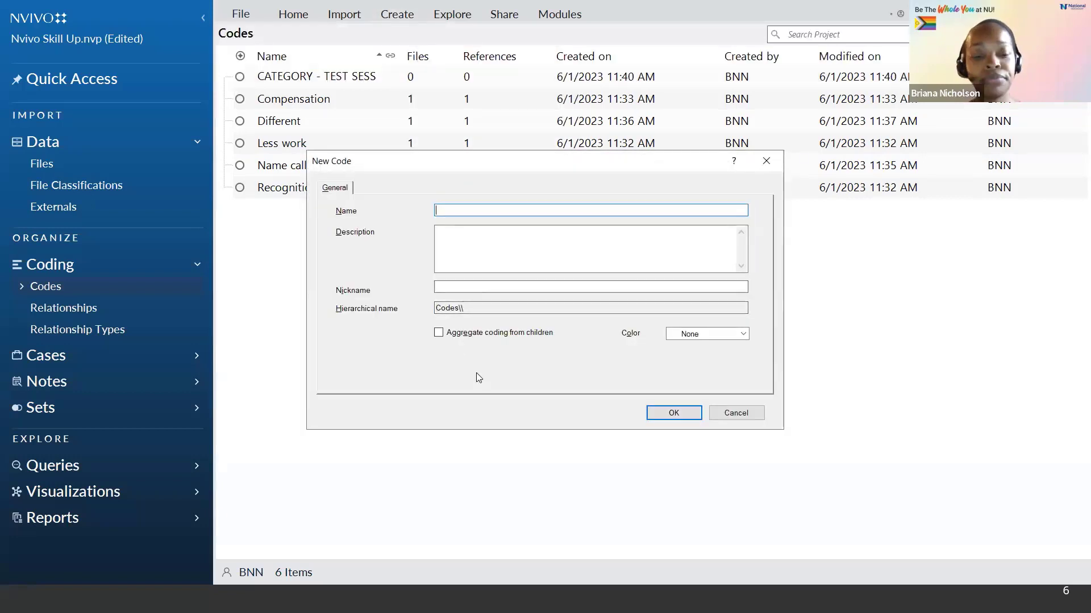
pyautogui.write('THEME')
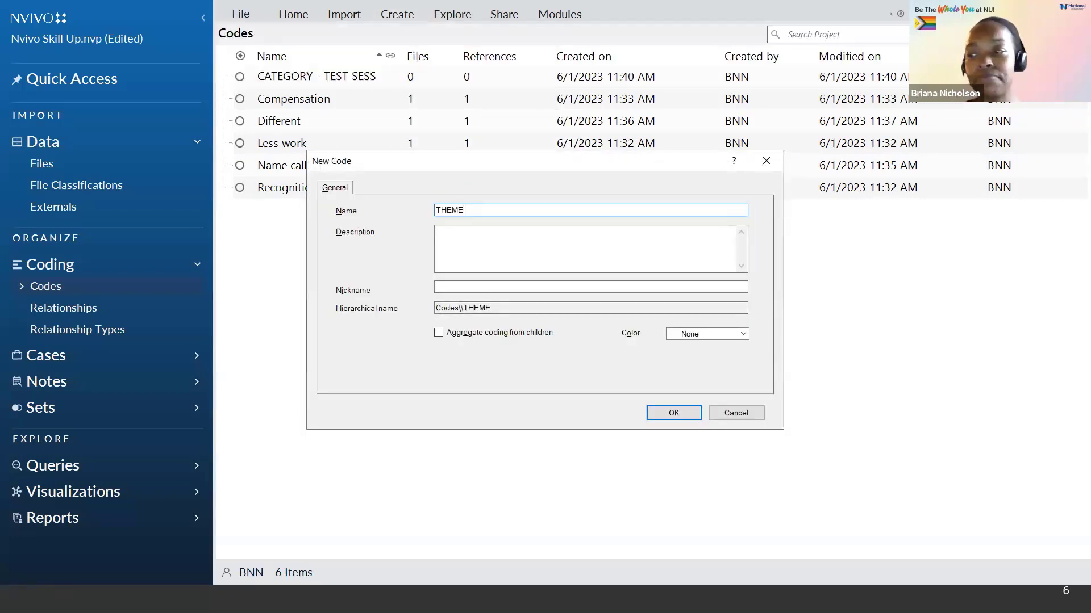
pyautogui.write(' - ')
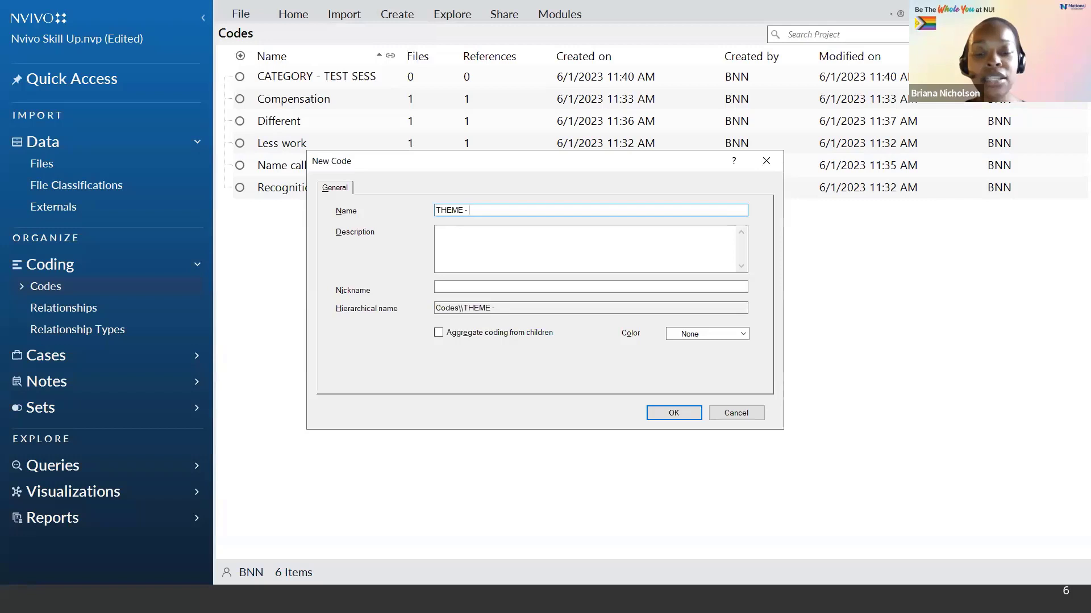
pyautogui.write('OVER')
pyautogui.press('BackSpace')
pyautogui.press('BackSpace')
pyautogui.press('BackSpace')
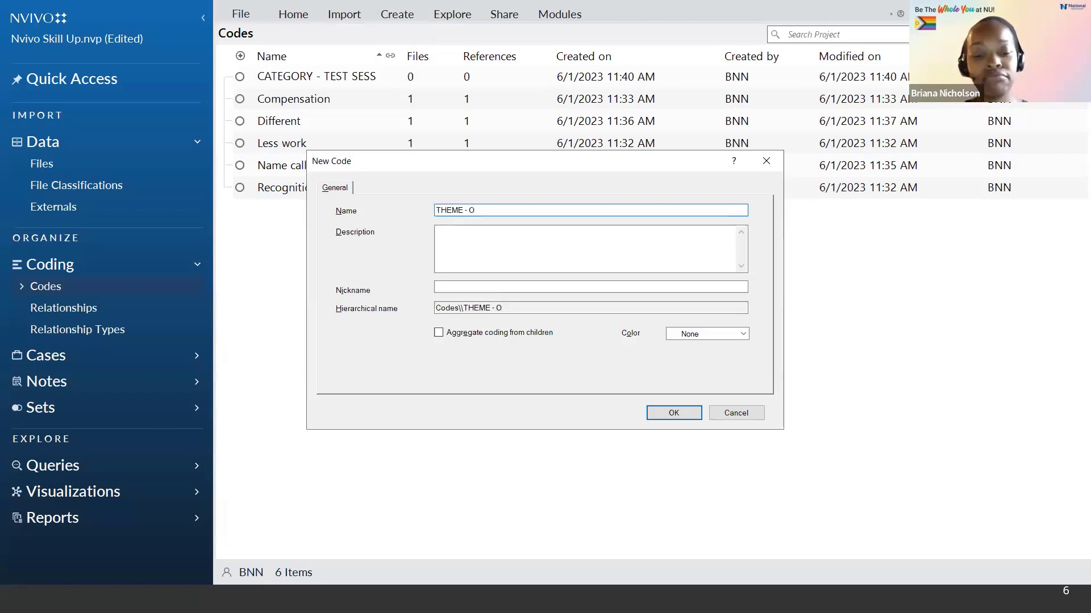
pyautogui.write('veraching theme')
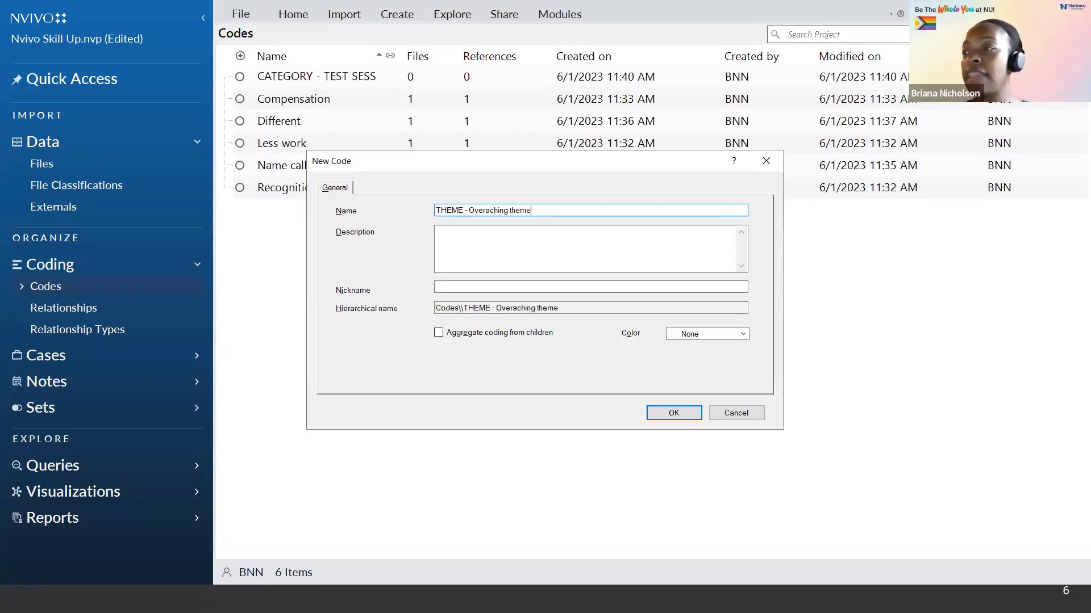
pyautogui.click(486, 239)
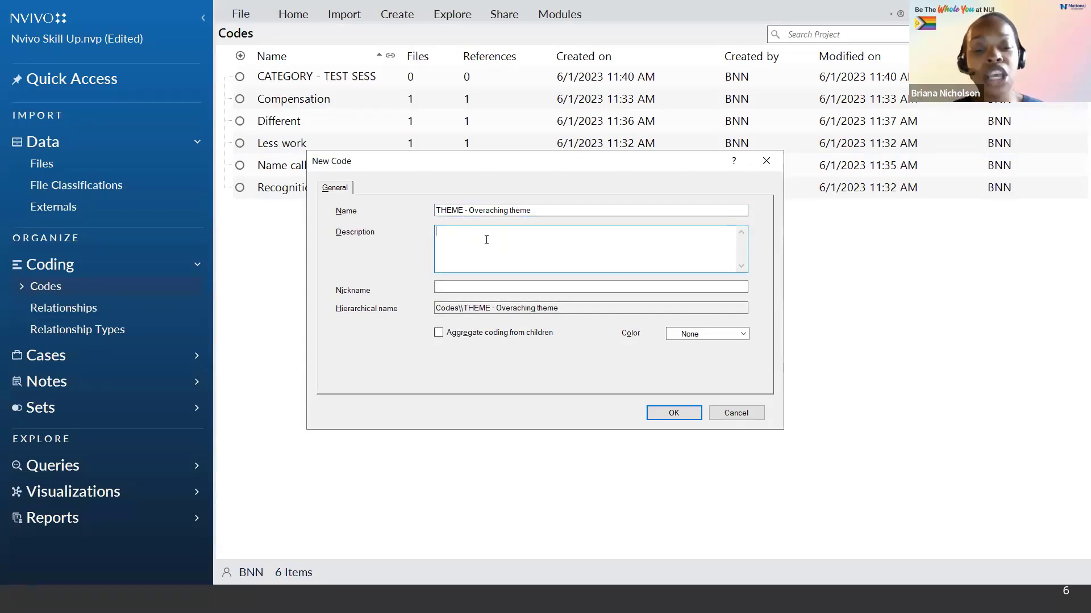
pyautogui.write('RQ1')
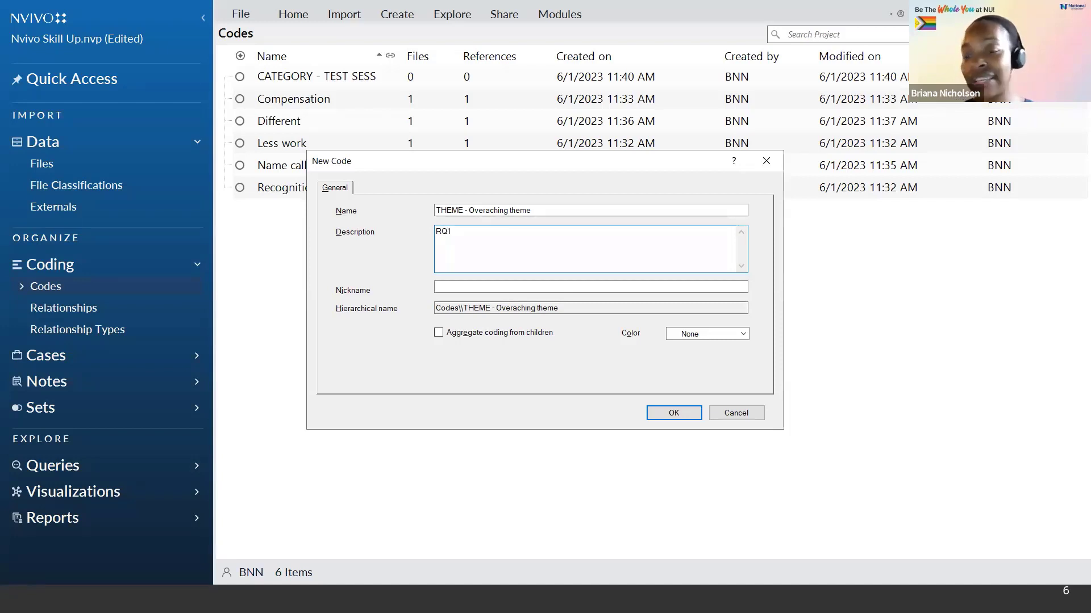
pyautogui.write('; information')
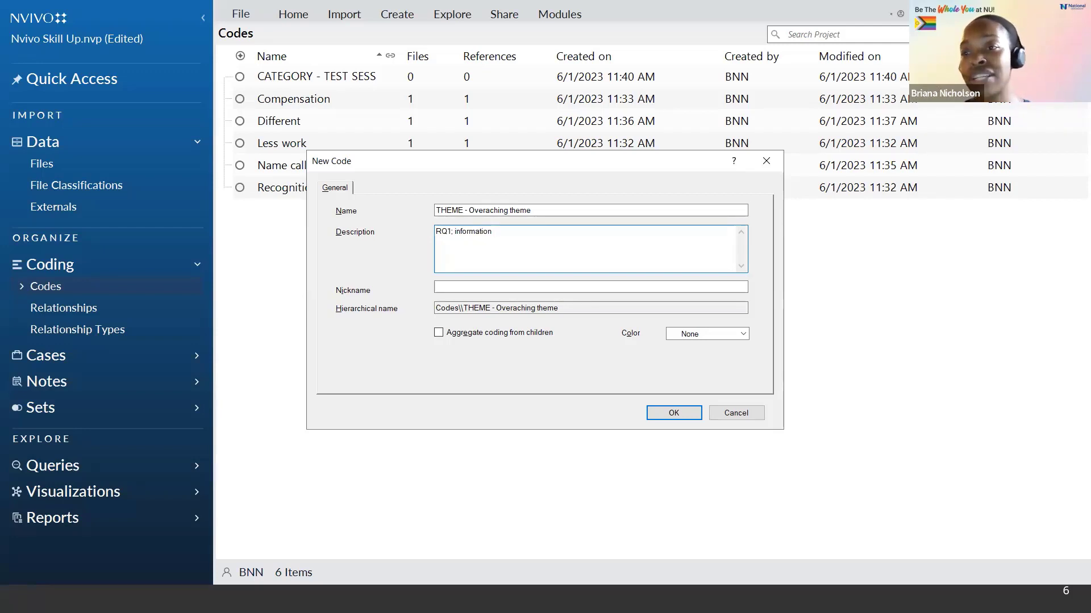
pyautogui.click(686, 415)
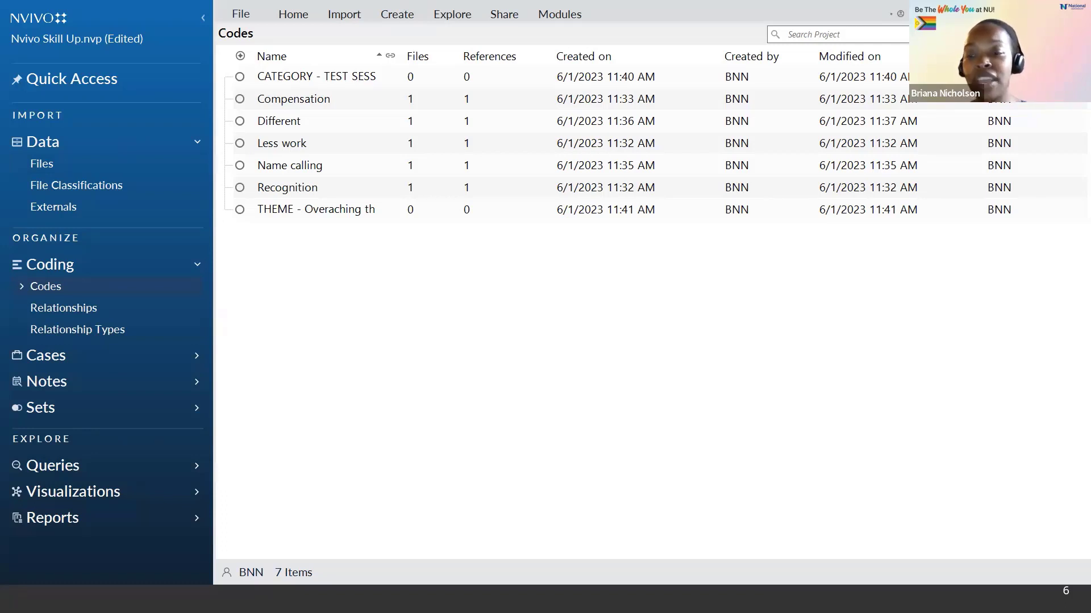
# Step: Switch to the slide presentation and advance to the next slide
pyautogui.hotkey('alt', 'Tab')
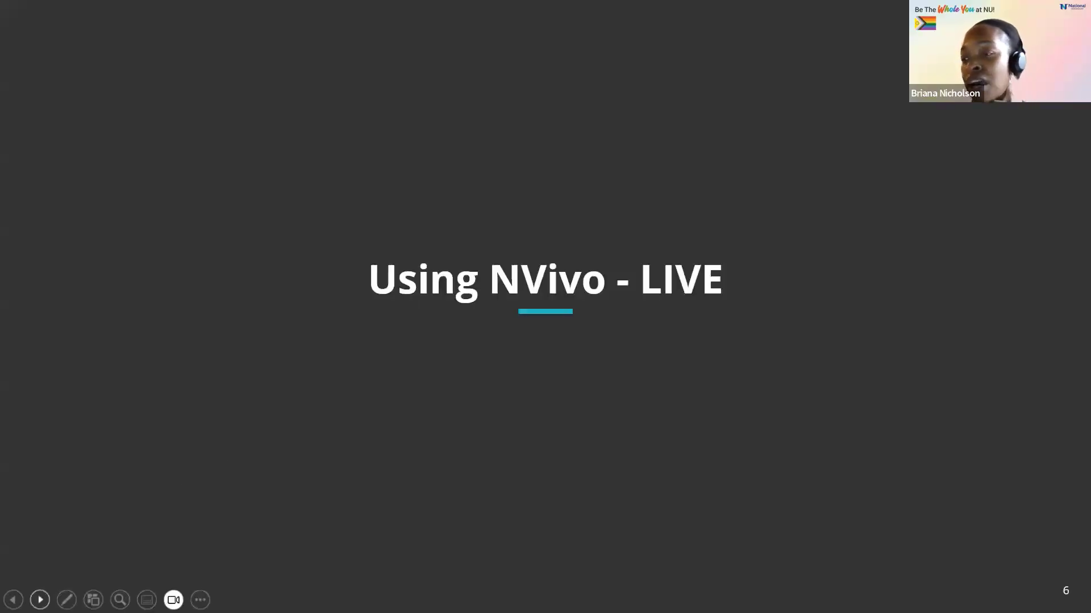
pyautogui.click(40, 600)
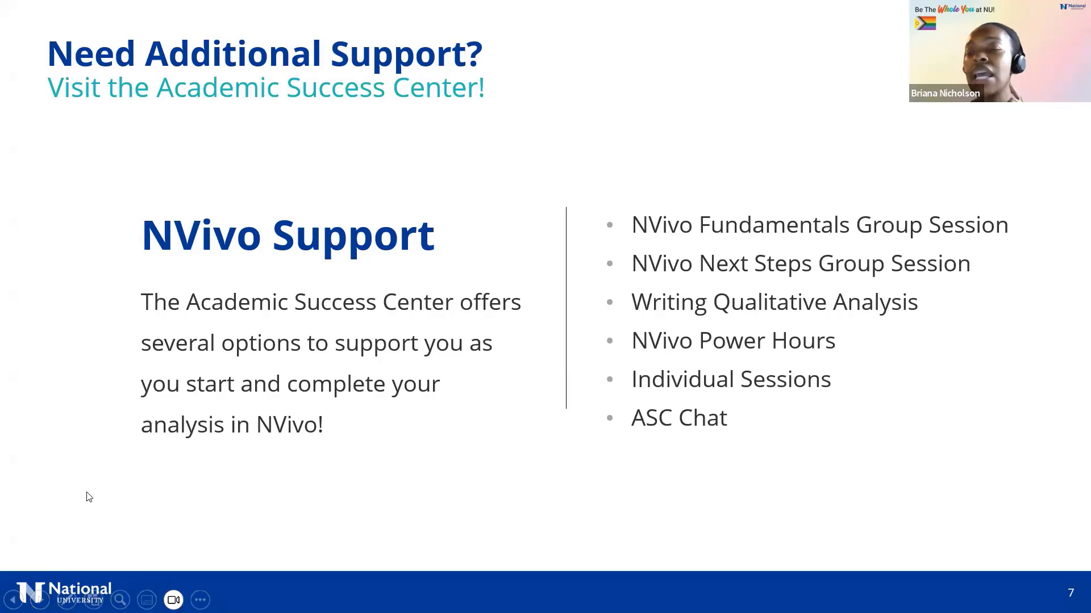